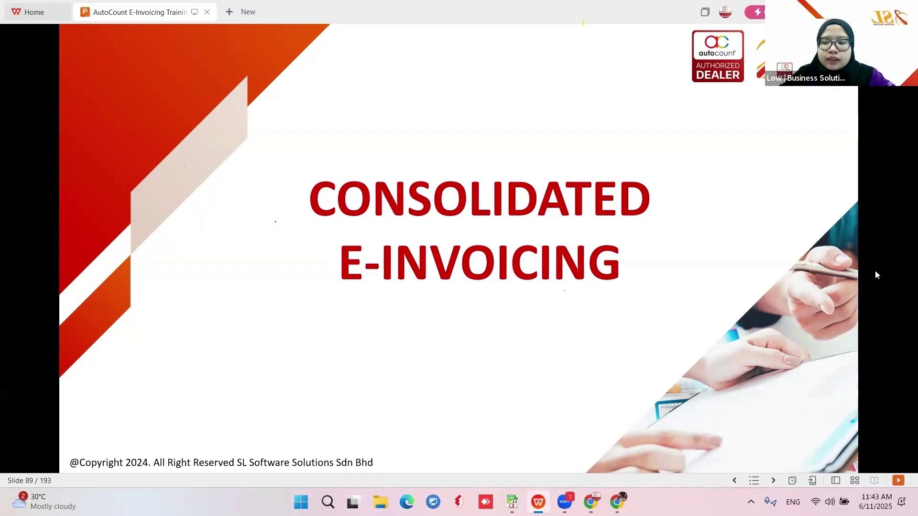
pyautogui.click(825, 268)
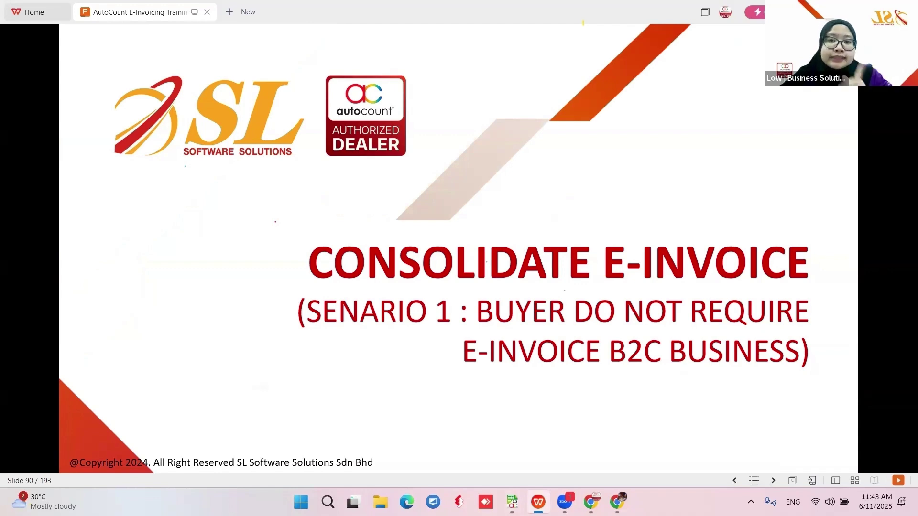
pyautogui.press('Right')
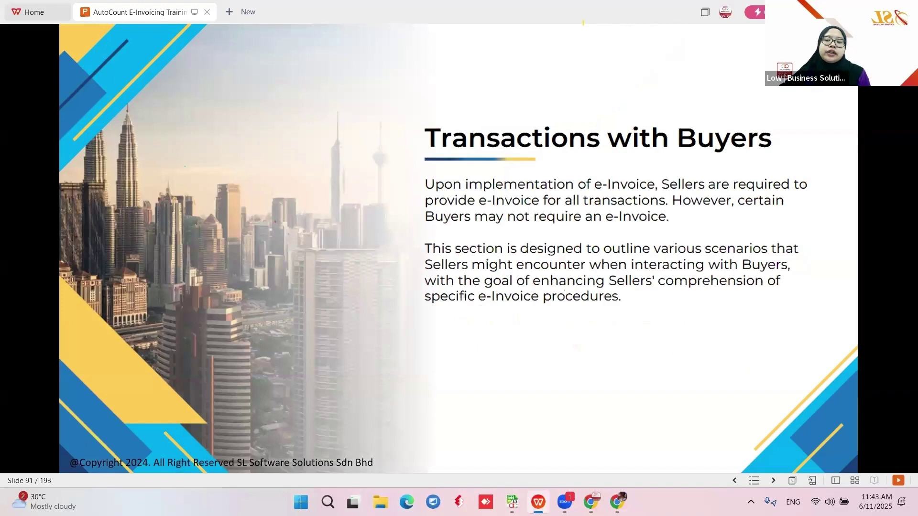
pyautogui.click(786, 312)
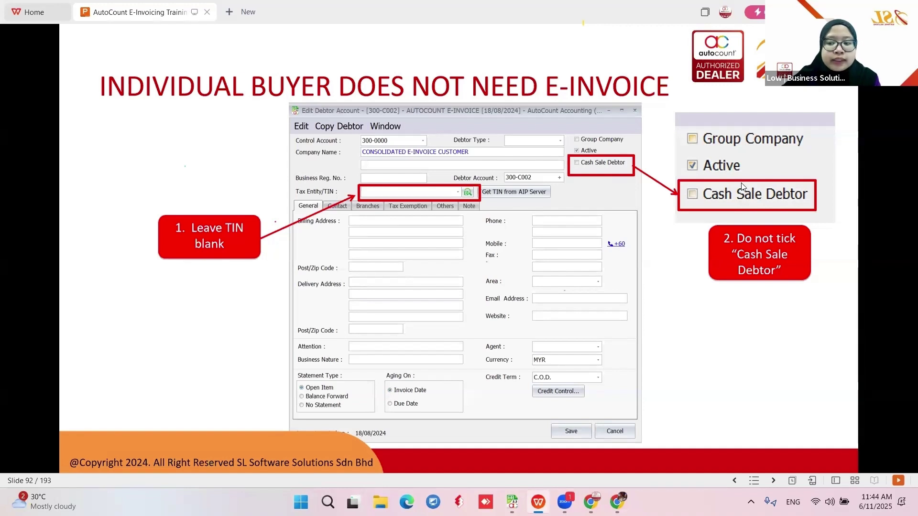
pyautogui.click(499, 264)
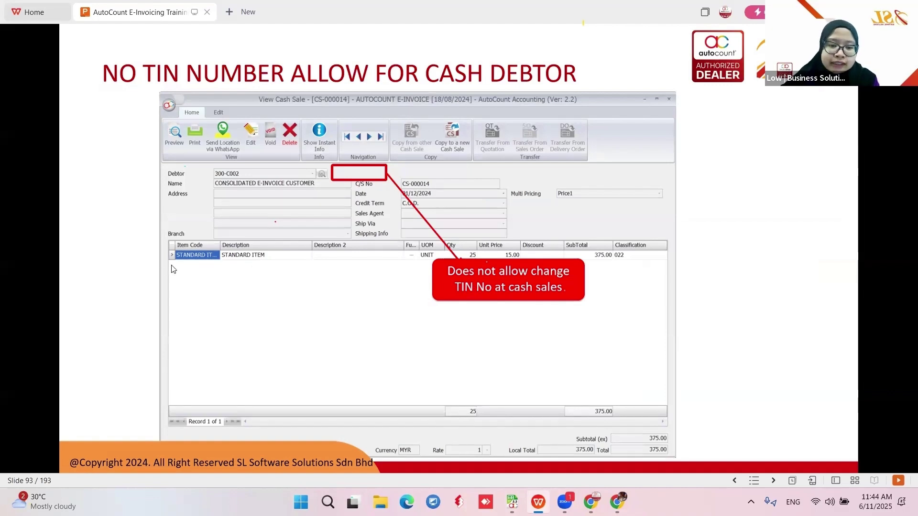
pyautogui.press('Right')
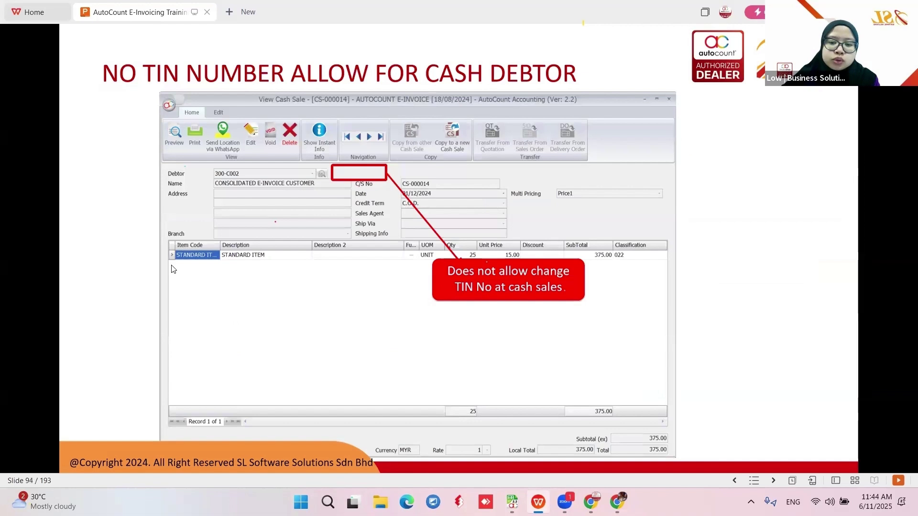
pyautogui.press('Left')
pyautogui.press('Left')
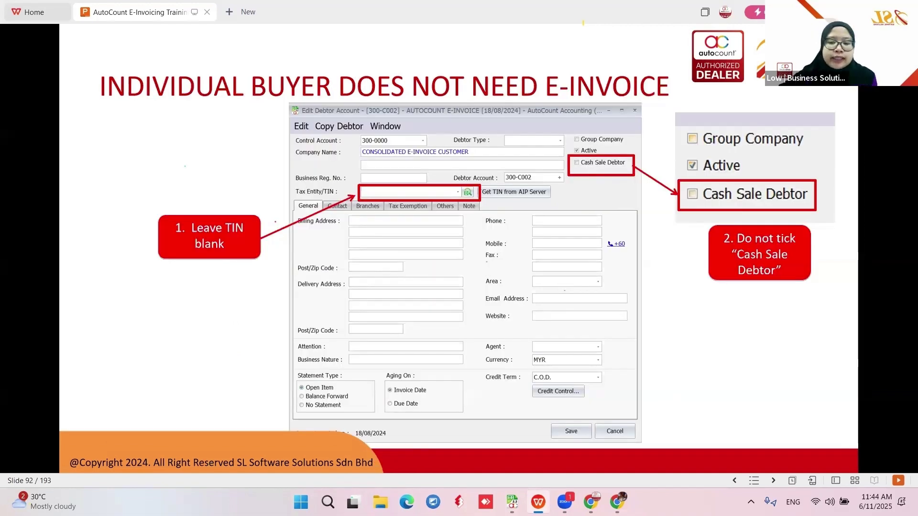
pyautogui.press('Right')
pyautogui.press('Right')
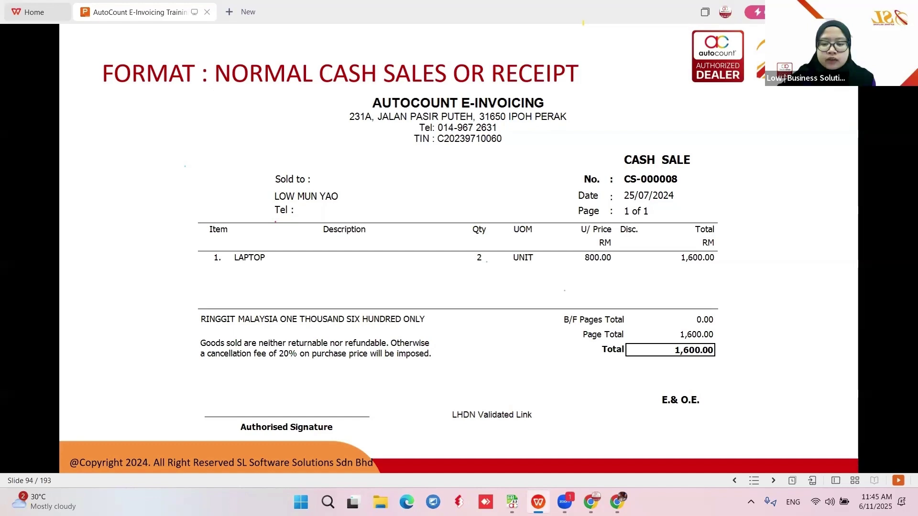
pyautogui.click(857, 287)
pyautogui.click(813, 286)
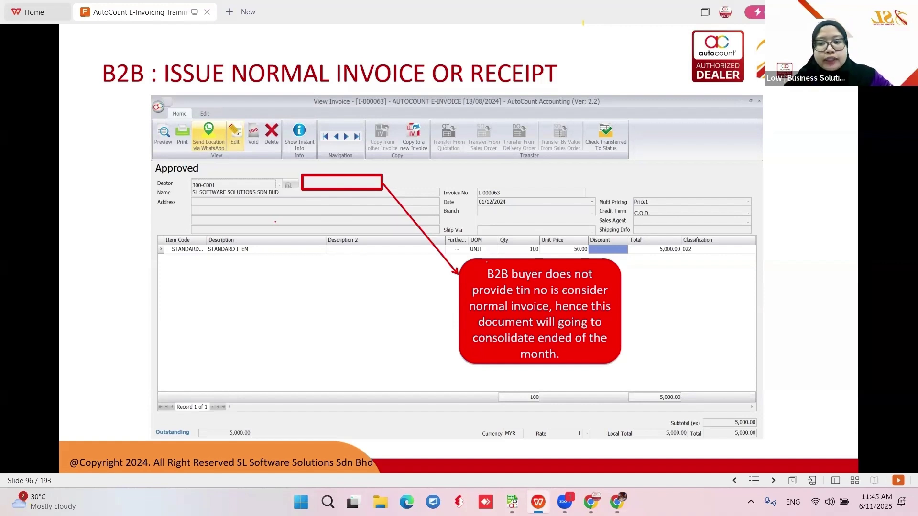
pyautogui.press('Right')
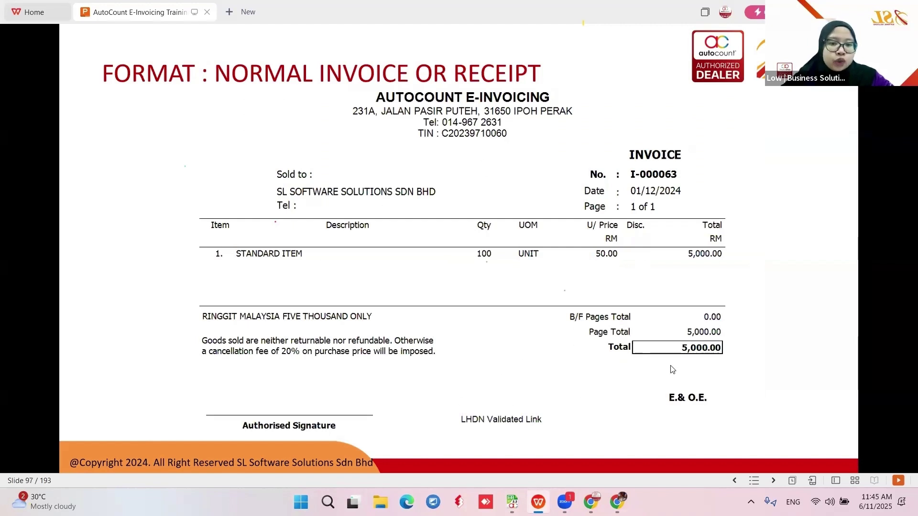
pyautogui.press('Right')
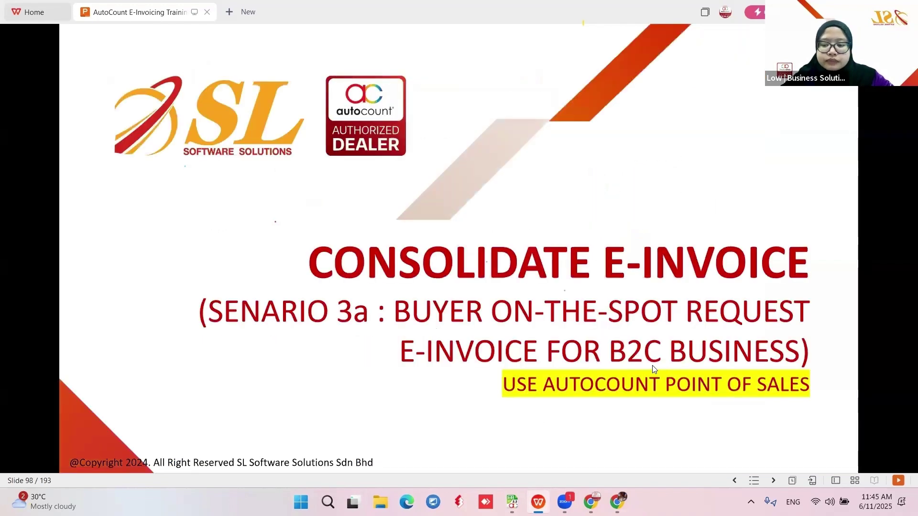
pyautogui.click(512, 502)
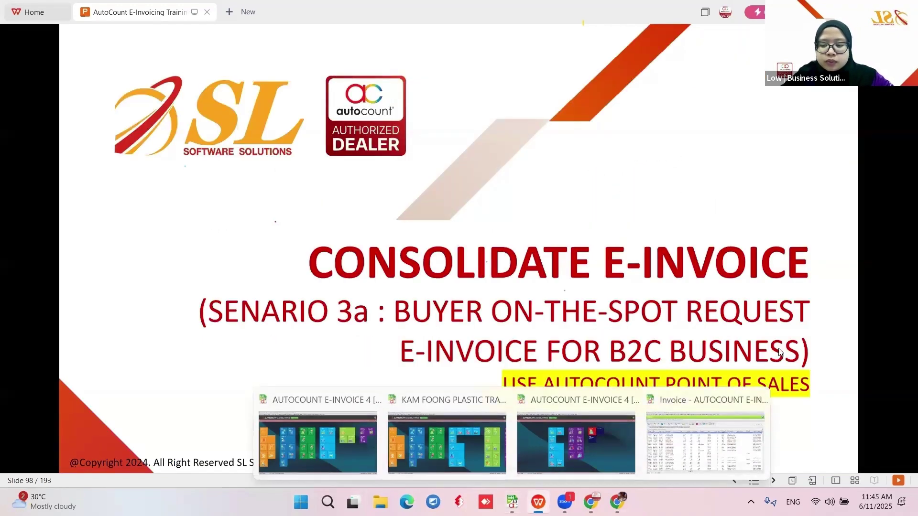
pyautogui.press('Right')
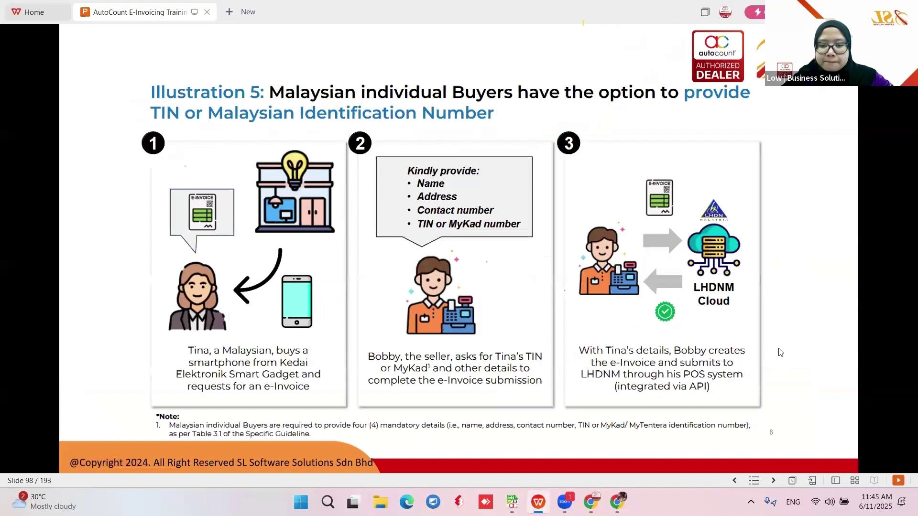
pyautogui.press('Left')
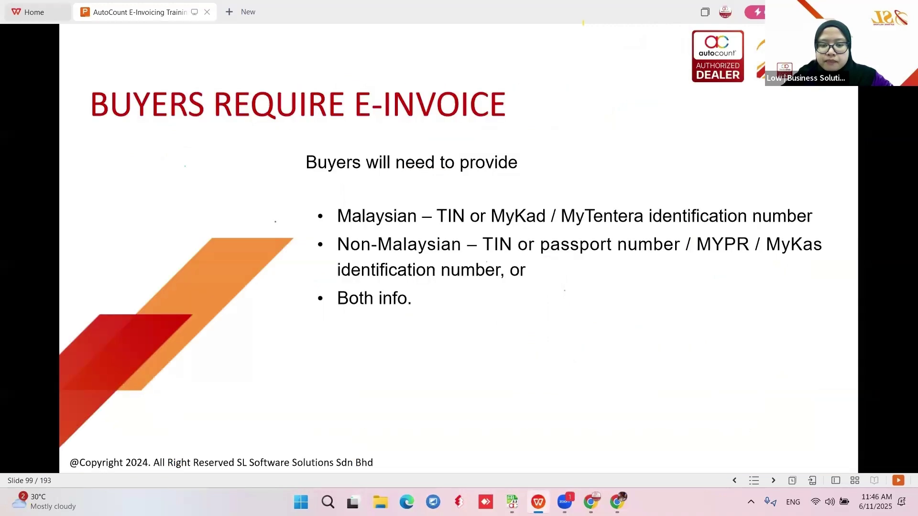
pyautogui.press('Right')
pyautogui.press('Right')
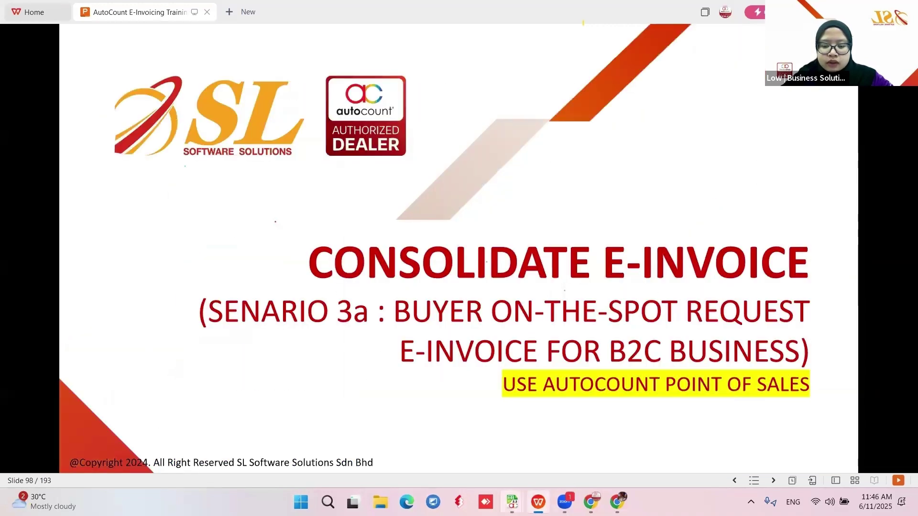
# Step: Switch to the AUTOCOUNT E-INVOICE 4 account book in AutoCount Accounting and open Debtor Maintenance
pyautogui.moveTo(513, 502)
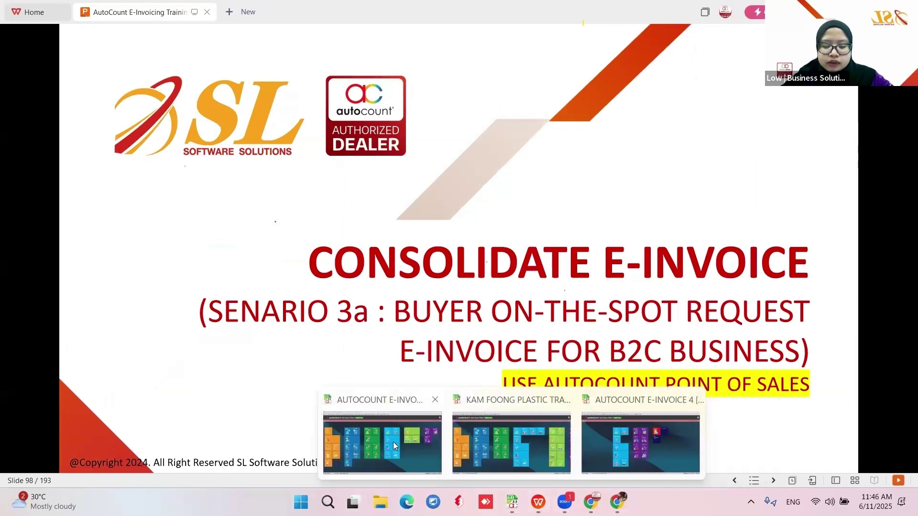
pyautogui.click(419, 436)
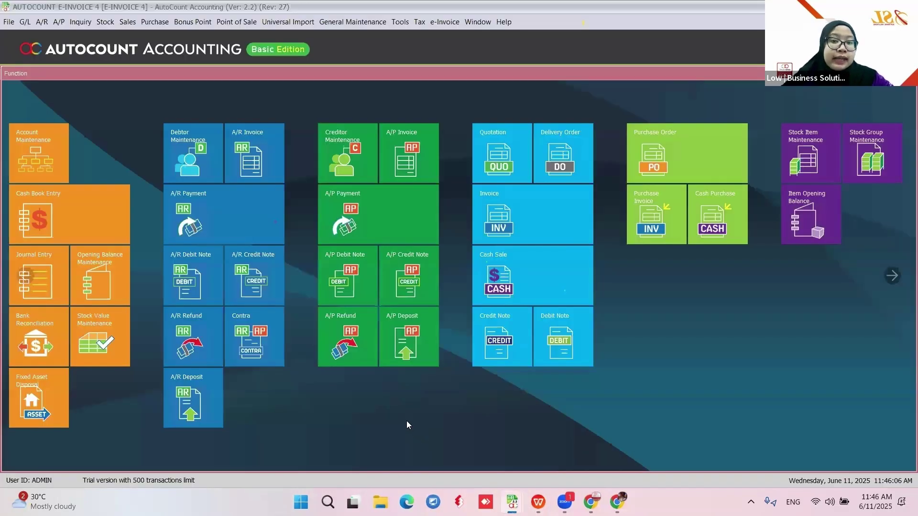
pyautogui.click(40, 24)
pyautogui.click(43, 35)
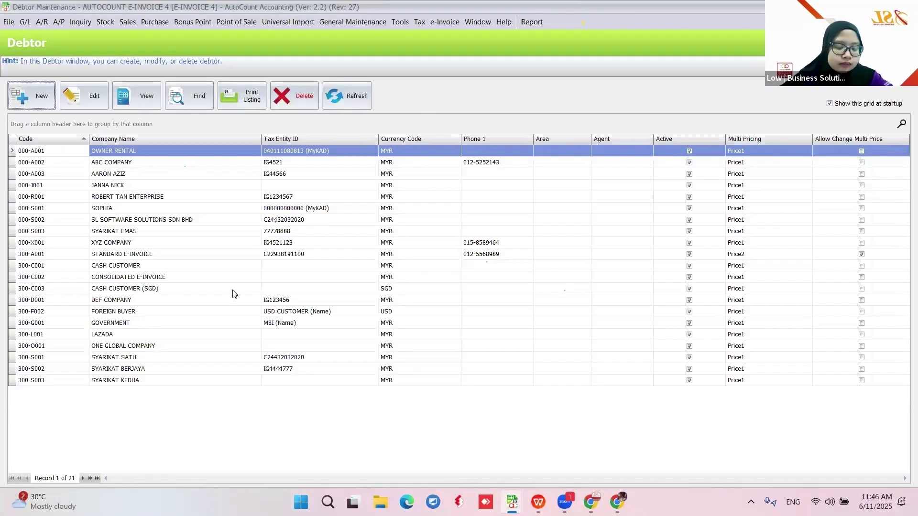
# Step: Compare the CASH CUSTOMER and CASH CUSTOMER (SGD) debtors and open the CASH CUSTOMER record for viewing
pyautogui.click(129, 267)
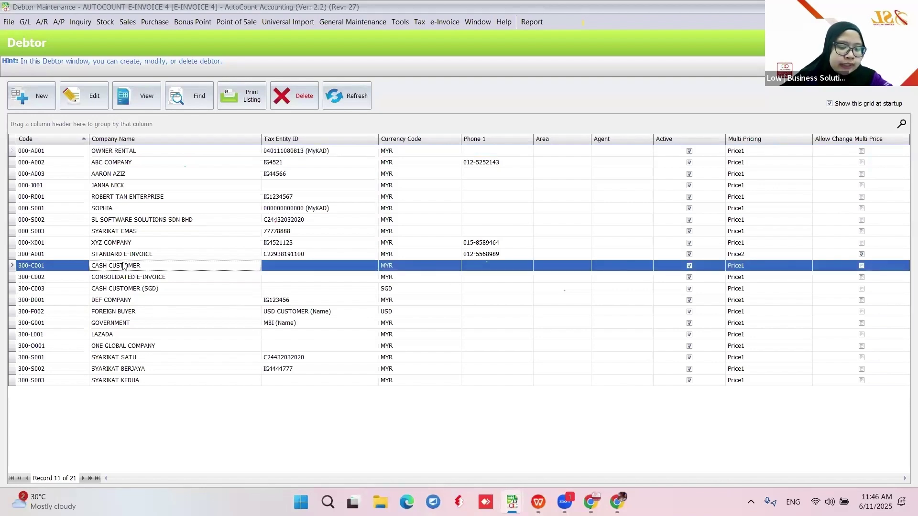
pyautogui.click(134, 290)
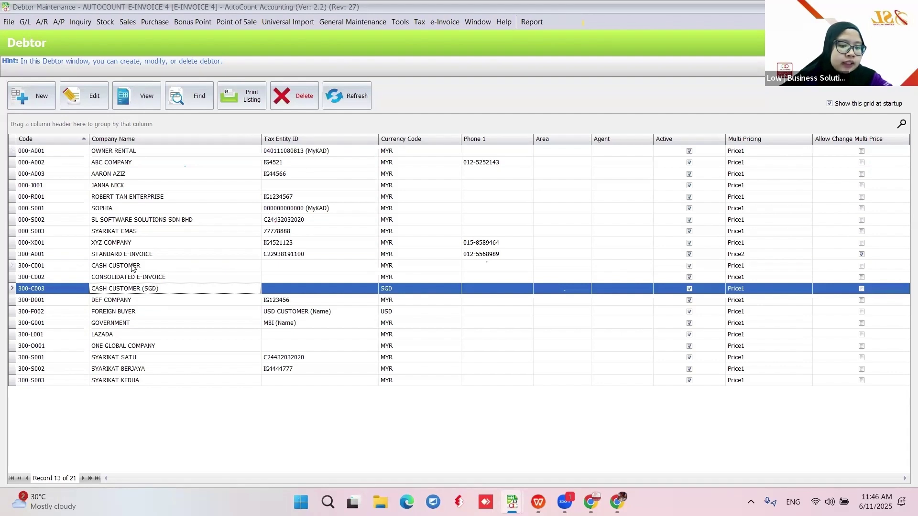
pyautogui.click(134, 267)
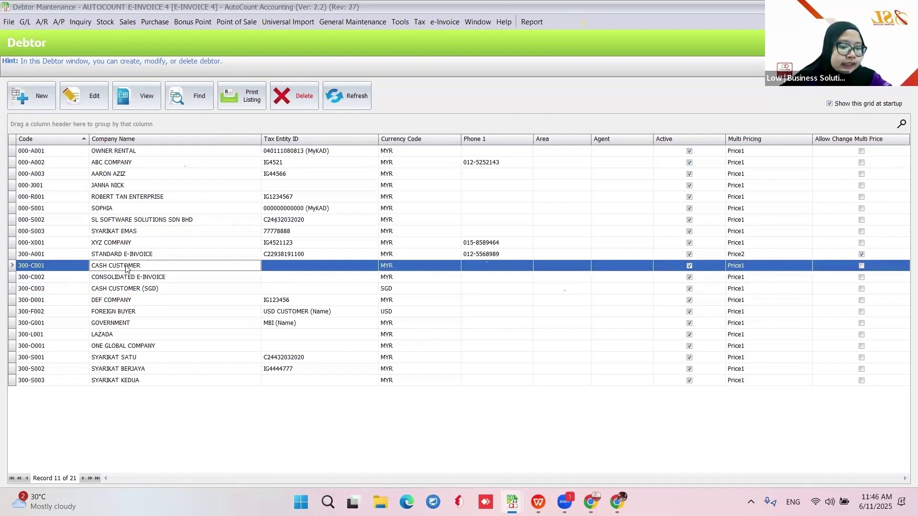
pyautogui.click(124, 100)
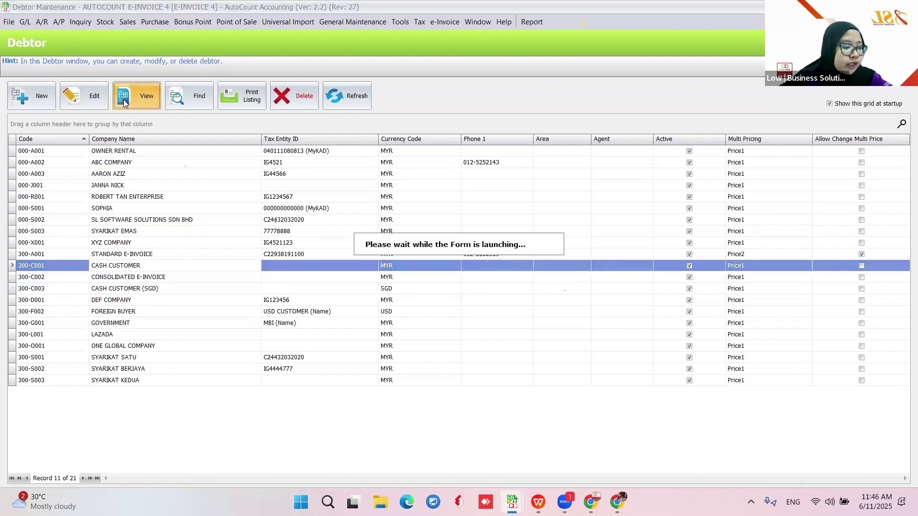
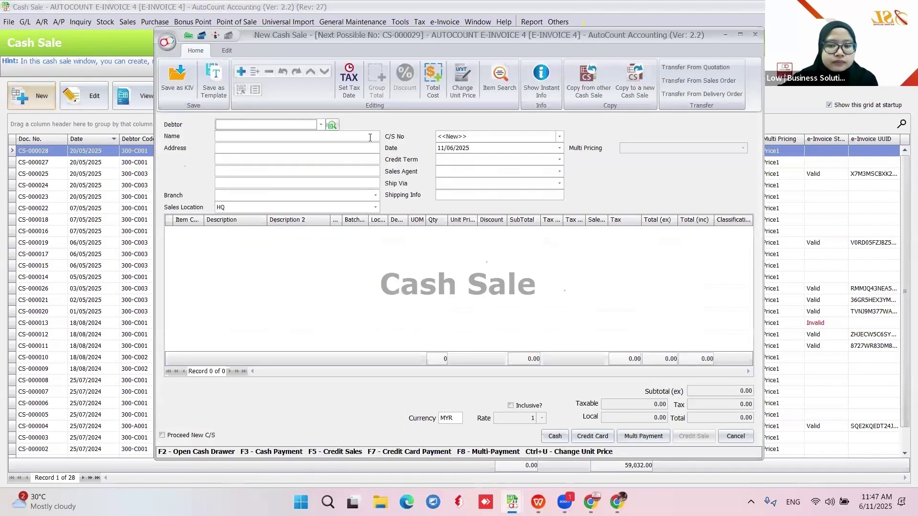
# Step: Fill in the new cash sale with debtor CASH CUSTOMER and one line for item 00002 IPHONE
pyautogui.click(320, 124)
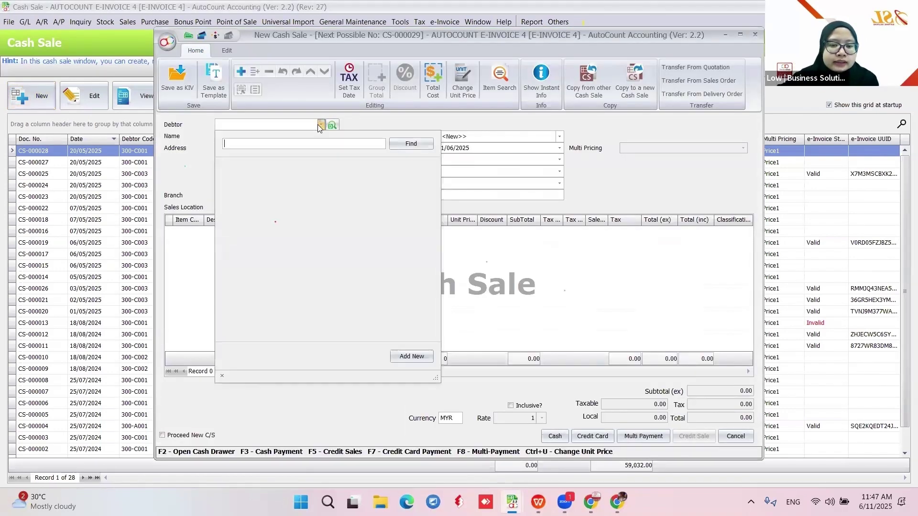
pyautogui.click(268, 282)
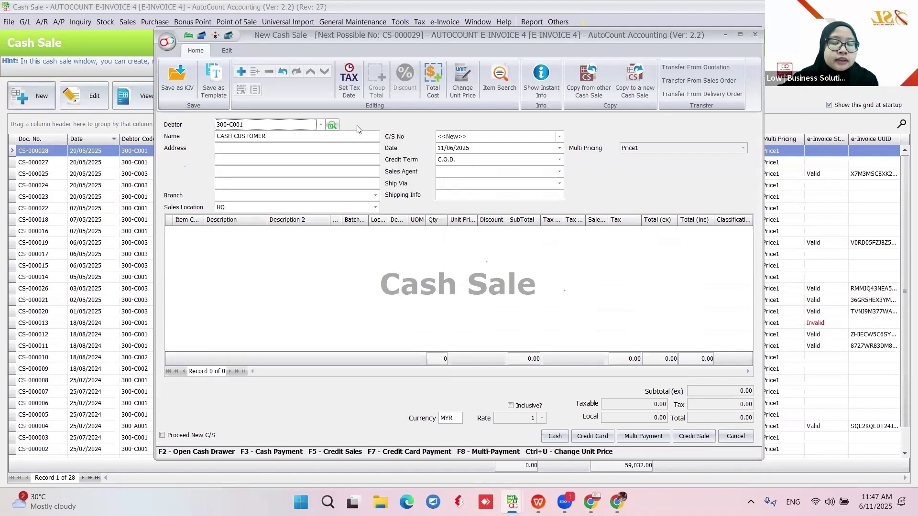
pyautogui.rightClick(258, 257)
pyautogui.click(273, 266)
pyautogui.click(193, 233)
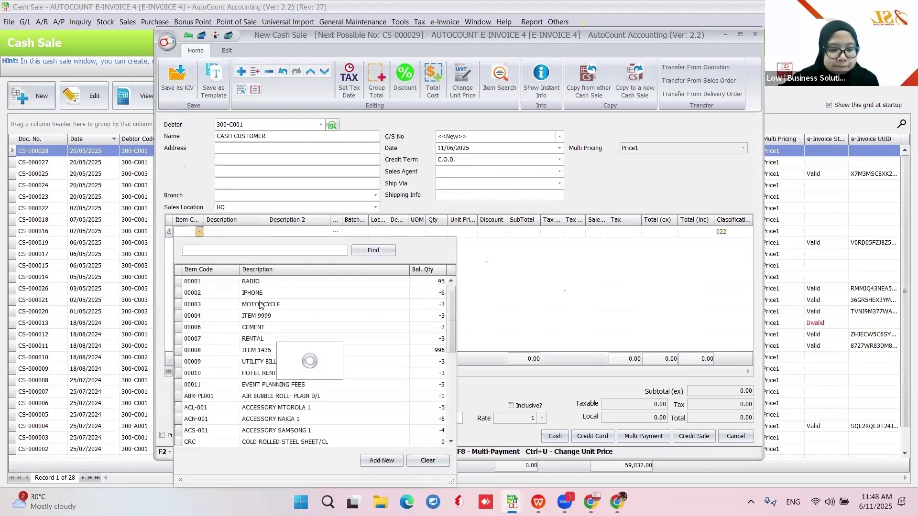
pyautogui.click(339, 285)
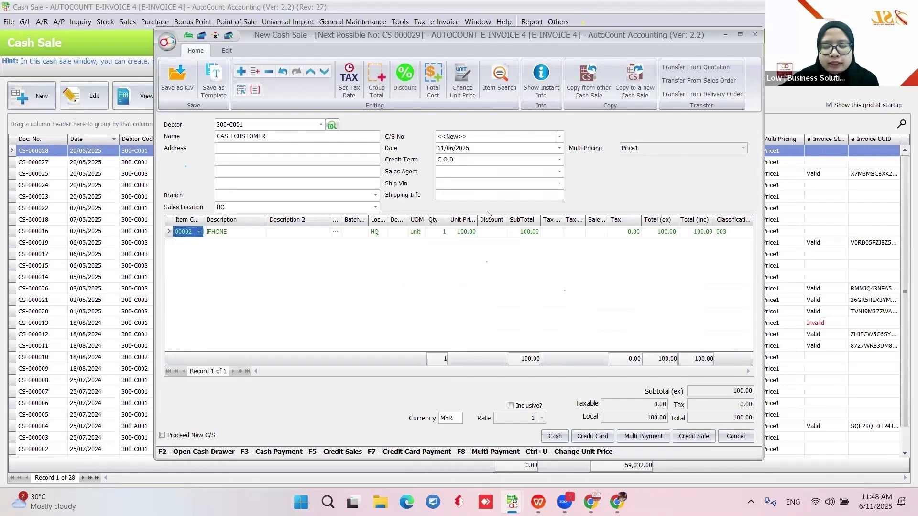
# Step: Save the cash sale with a cash payment of 100
pyautogui.click(555, 436)
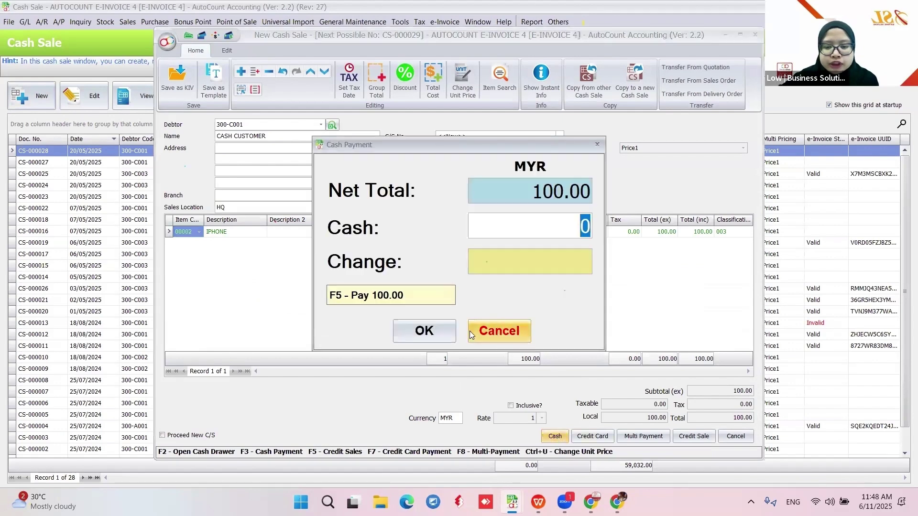
pyautogui.write('100')
pyautogui.click(471, 331)
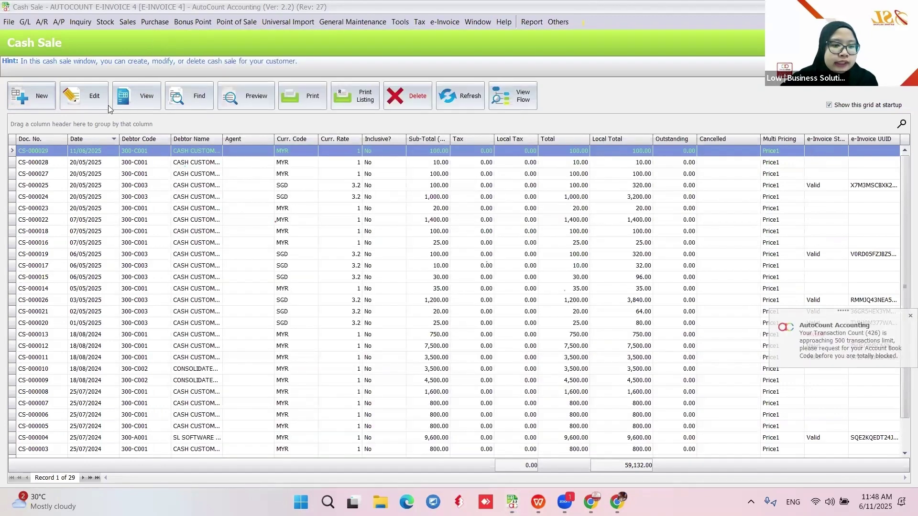
# Step: Create another cash sale for debtor CASH CUSTOMER (SGD) with one line for item 00002 IPHONE
pyautogui.click(31, 95)
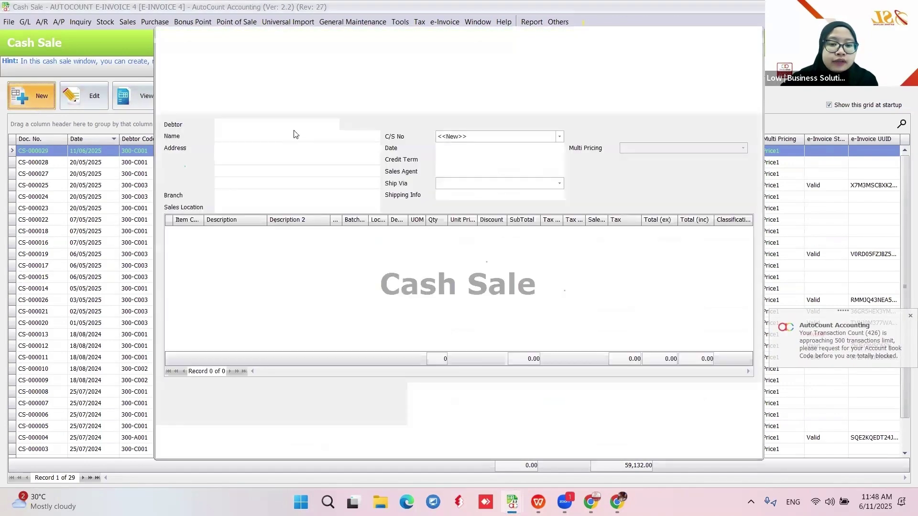
pyautogui.click(321, 124)
pyautogui.click(287, 313)
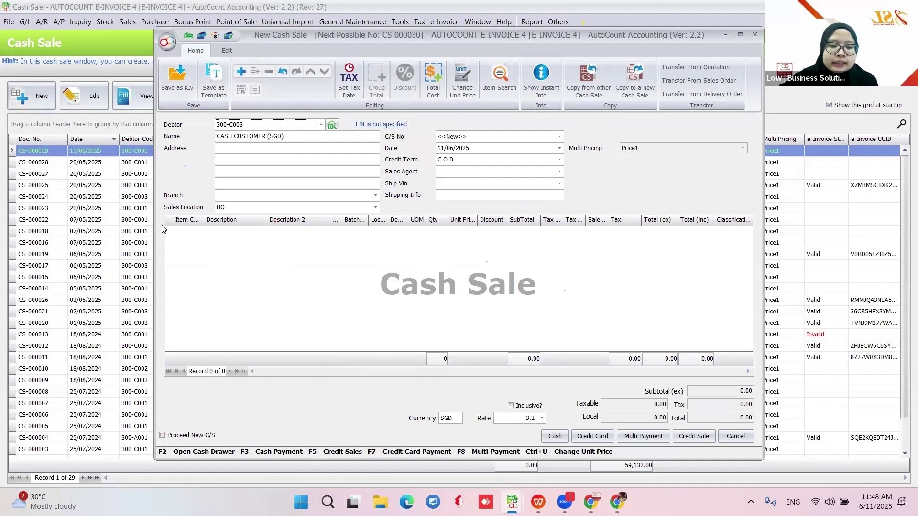
pyautogui.click(187, 232)
pyautogui.click(198, 232)
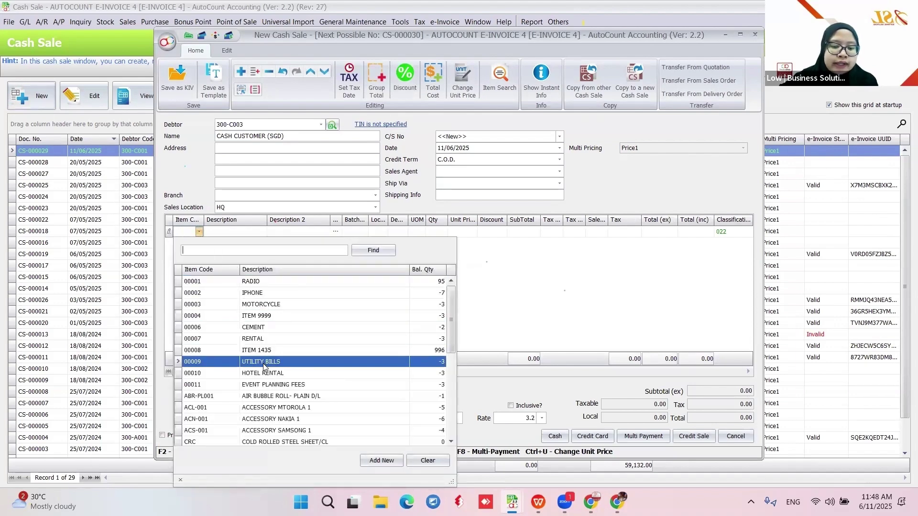
pyautogui.click(270, 293)
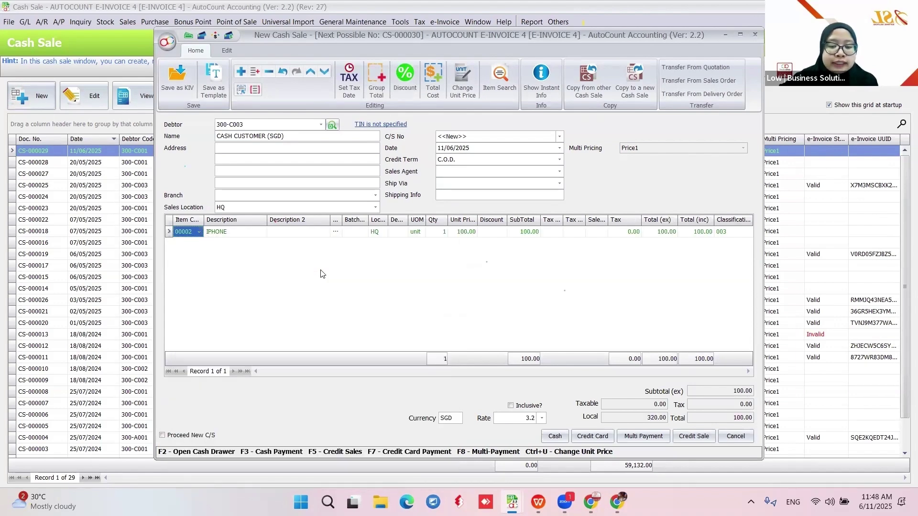
# Step: Open the tax entity setting of the cash sale, start a new tax entity and view the fields for the Individual category
pyautogui.click(369, 124)
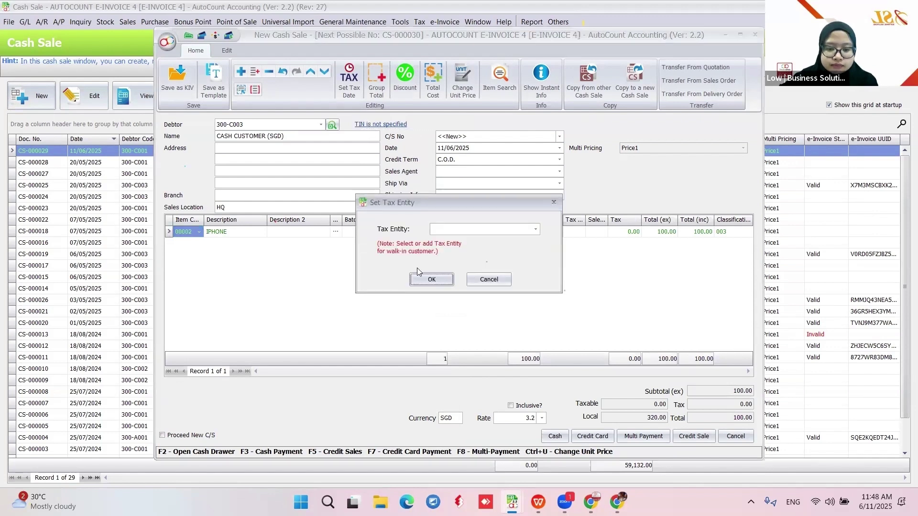
pyautogui.click(536, 229)
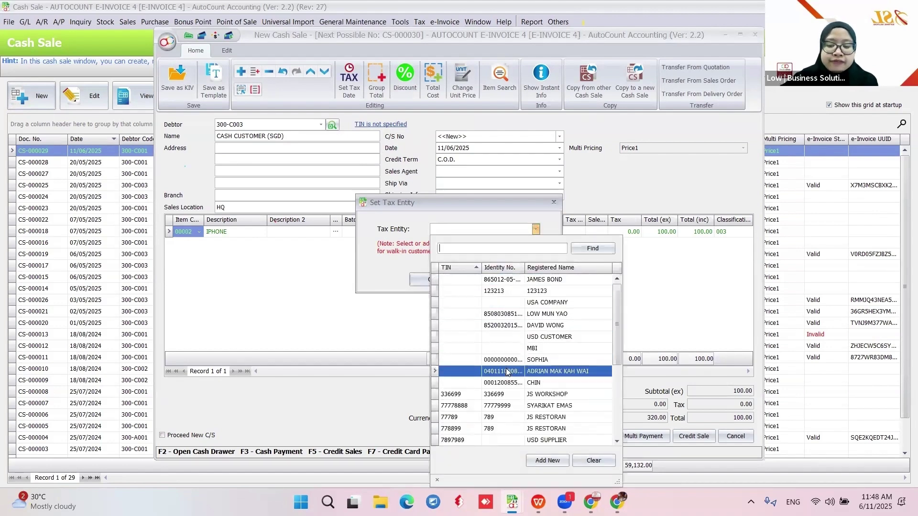
pyautogui.click(547, 462)
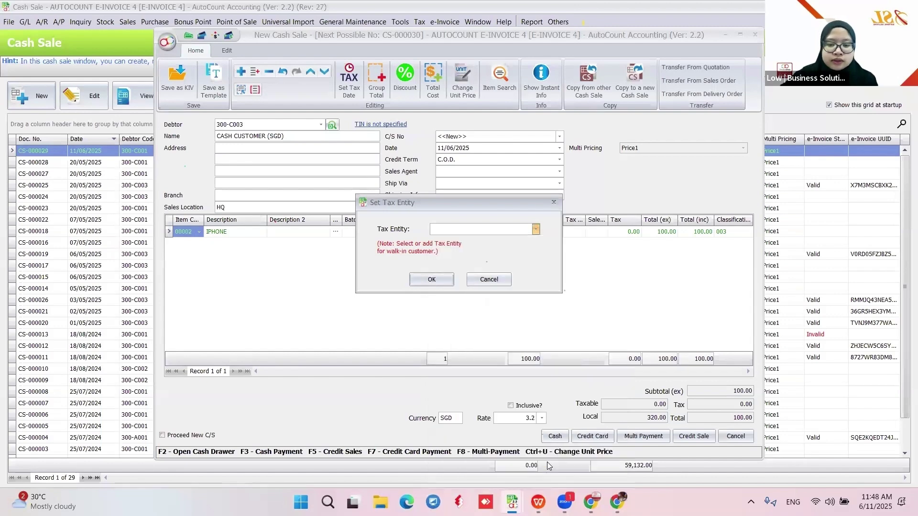
pyautogui.click(445, 143)
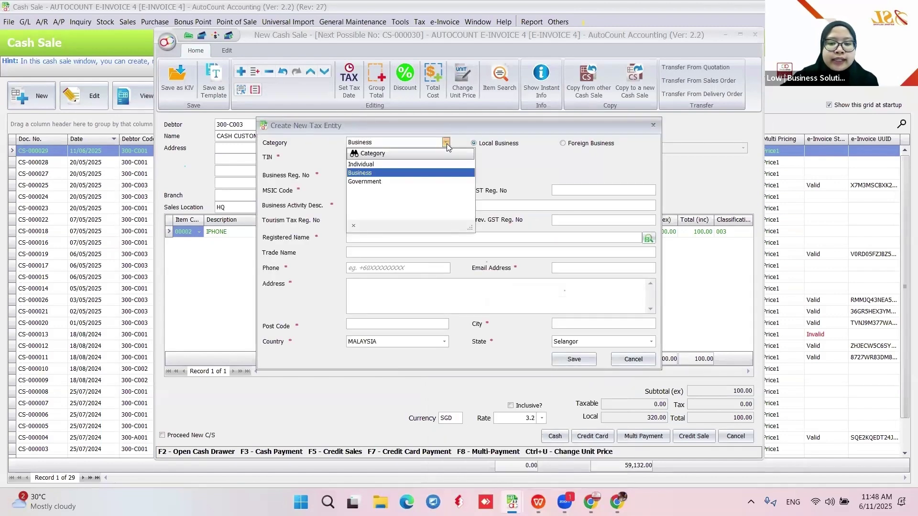
pyautogui.click(355, 165)
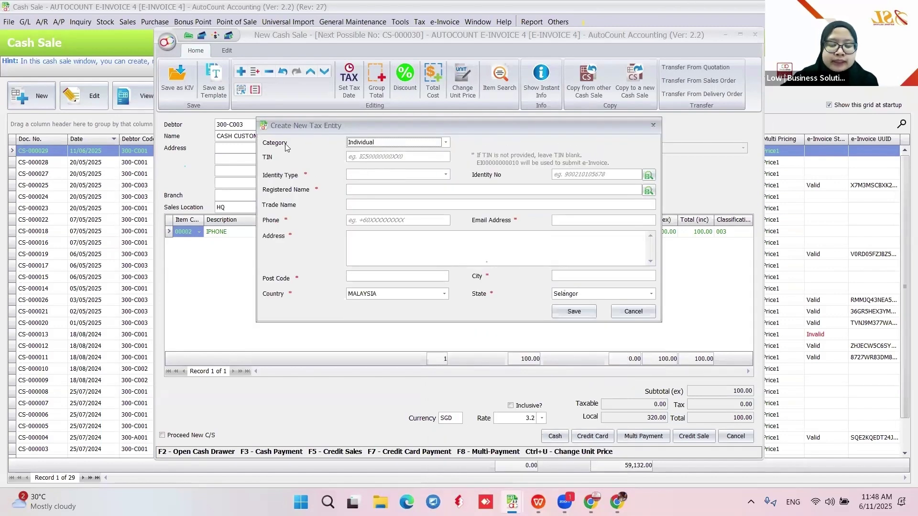
# Step: Set the new tax entity's category to Business, review the TIN and Business Reg. No fields, and discard the entry
pyautogui.click(416, 145)
pyautogui.click(369, 173)
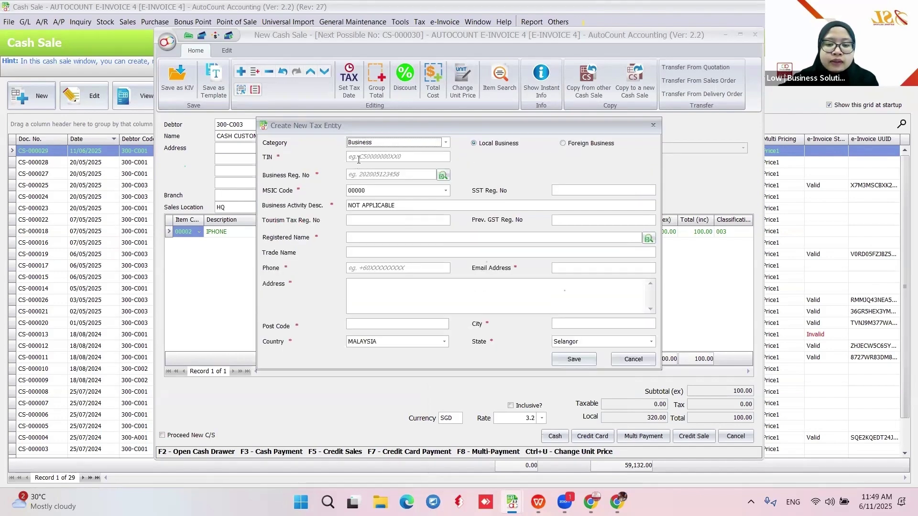
pyautogui.click(359, 160)
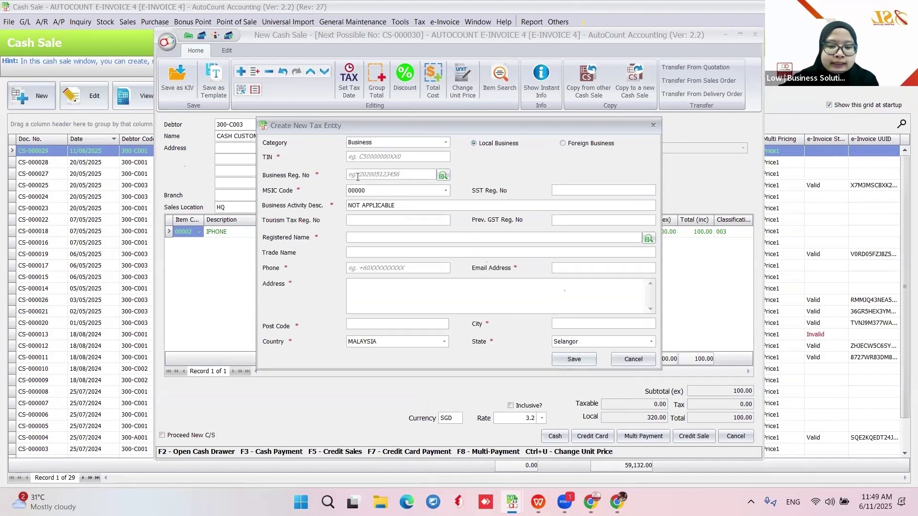
pyautogui.click(358, 175)
pyautogui.rightClick(356, 176)
pyautogui.click(310, 206)
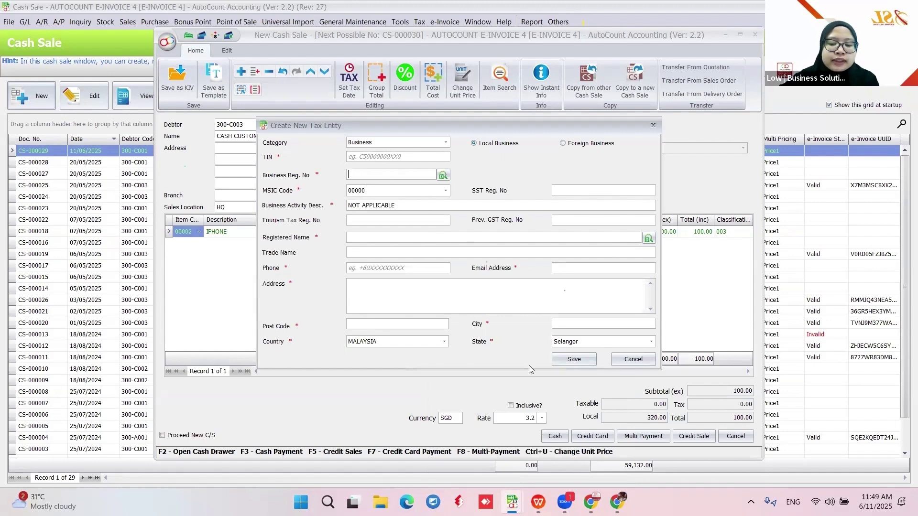
pyautogui.click(634, 359)
# Step: Assign the existing tax entity FLEX SOFTWARE CONSULTING SDN BHD to the cash sale
pyautogui.click(466, 234)
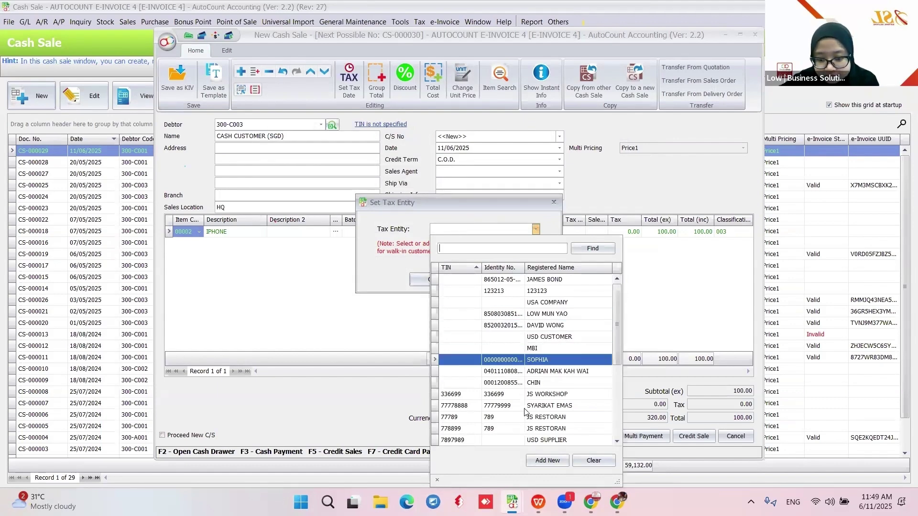
pyautogui.scroll(-4, 519, 398)
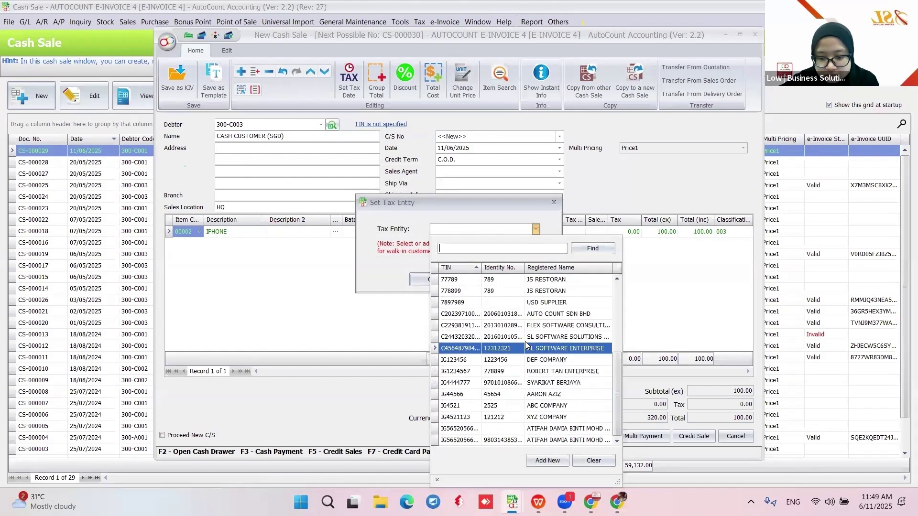
pyautogui.click(523, 326)
pyautogui.click(436, 279)
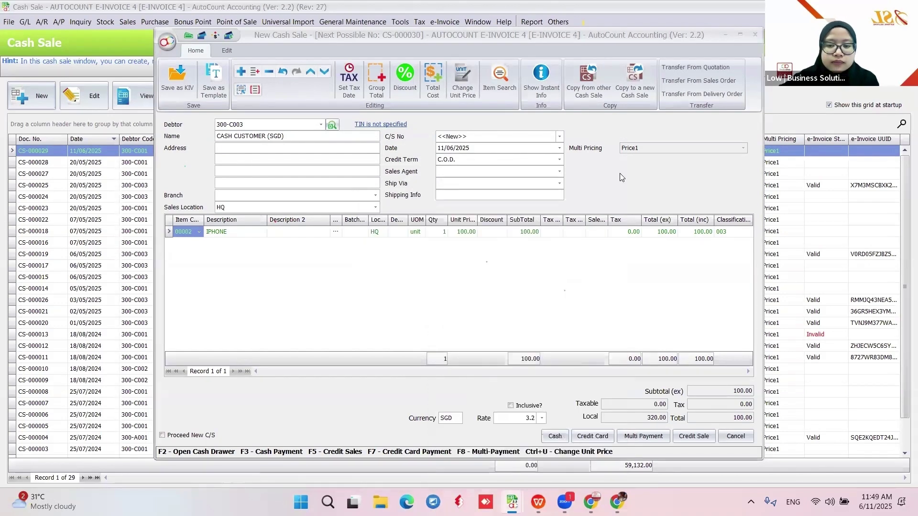
# Step: Save the cash sale with a cash payment and refresh the cash sale list to update its e-invoice status
pyautogui.click(554, 437)
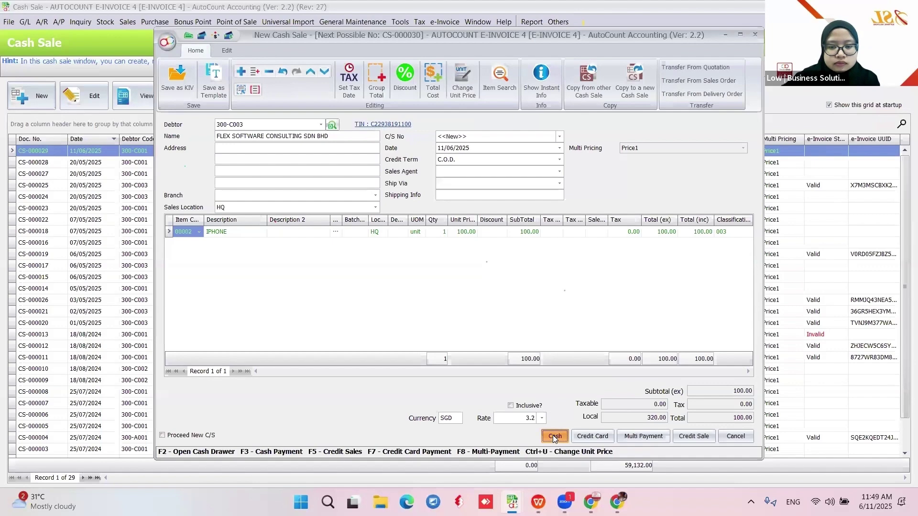
pyautogui.click(446, 319)
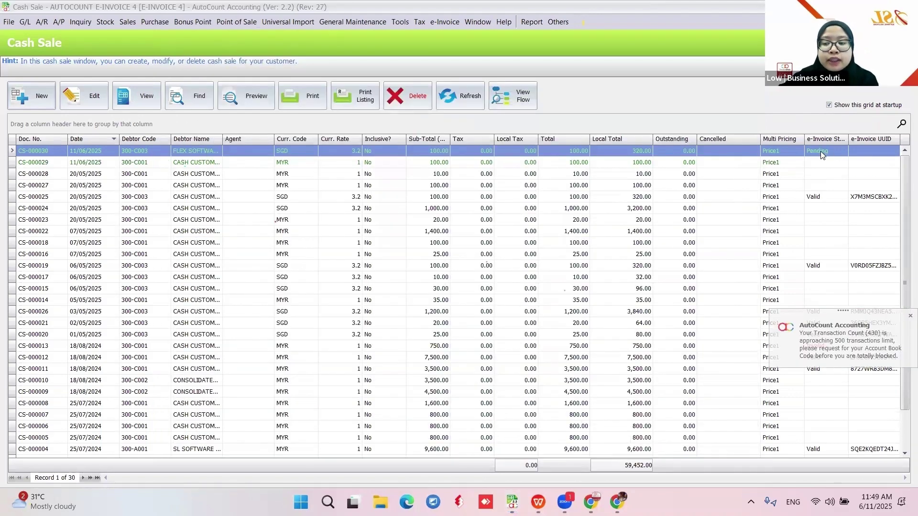
pyautogui.click(464, 106)
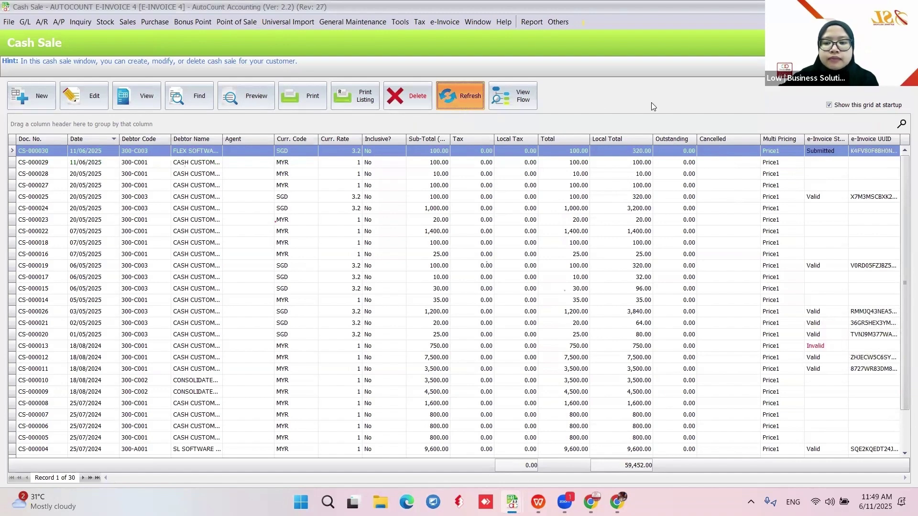
# Step: Create a cash sale for debtor CASH CUSTOMER (SGD) without a tax entity and add item 00002 IPHONE
pyautogui.click(35, 108)
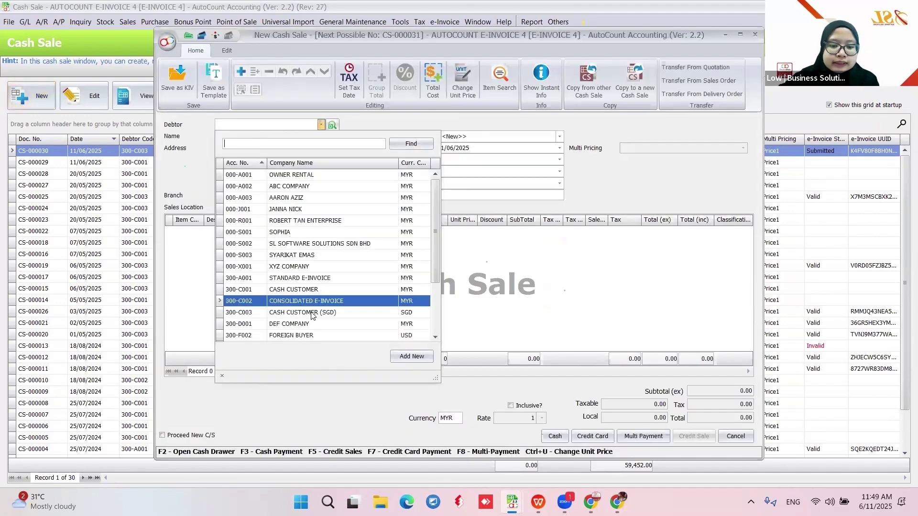
pyautogui.click(307, 236)
pyautogui.rightClick(309, 236)
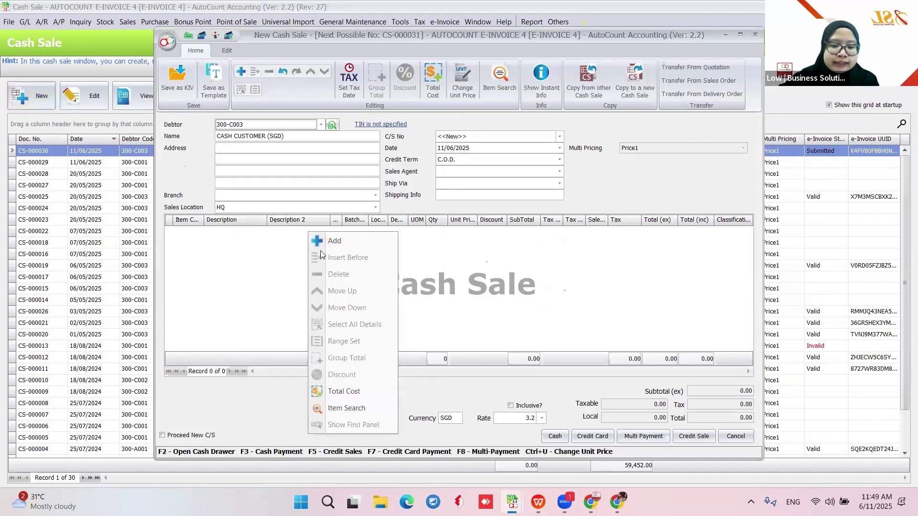
pyautogui.click(325, 242)
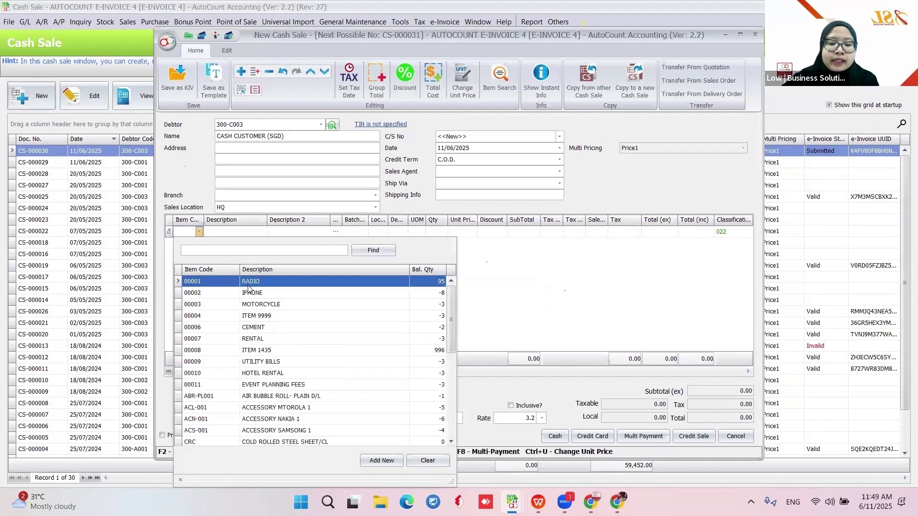
pyautogui.click(252, 293)
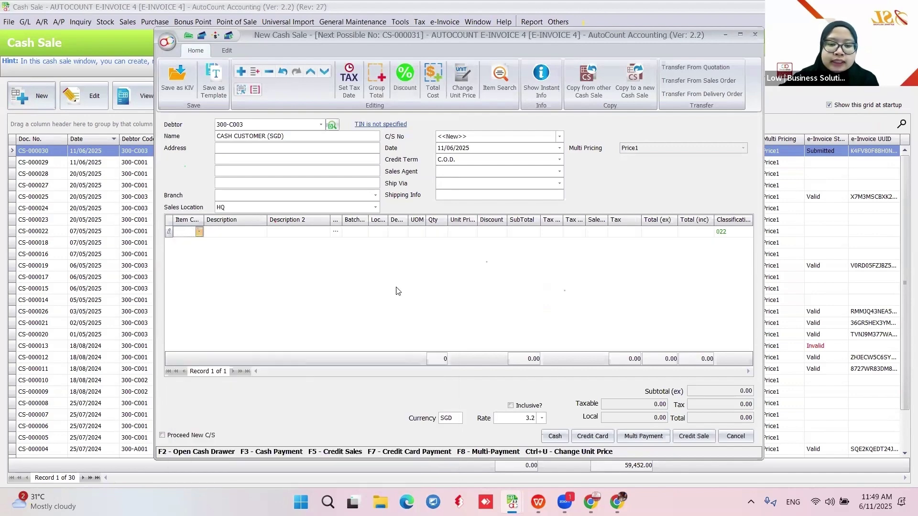
# Step: Save the cash sale without a tax entity as paid in cash and refresh the cash sale list
pyautogui.click(555, 435)
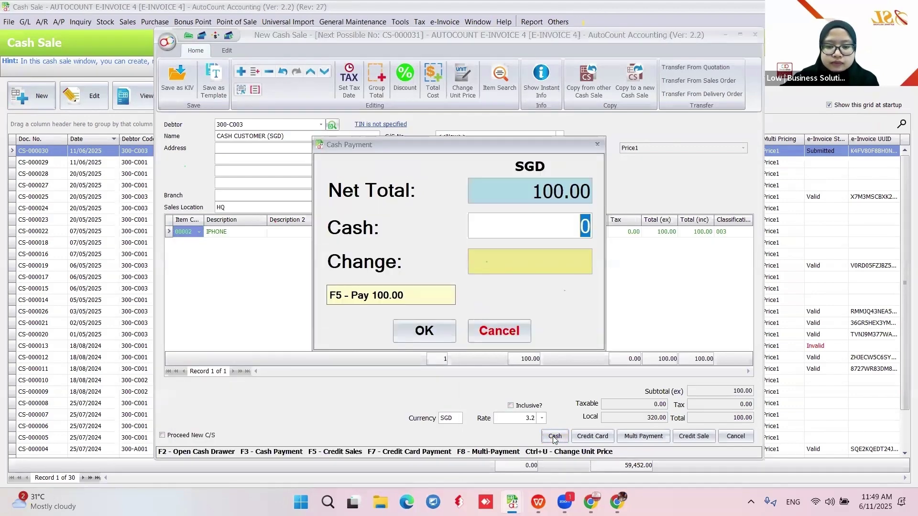
pyautogui.press('Escape')
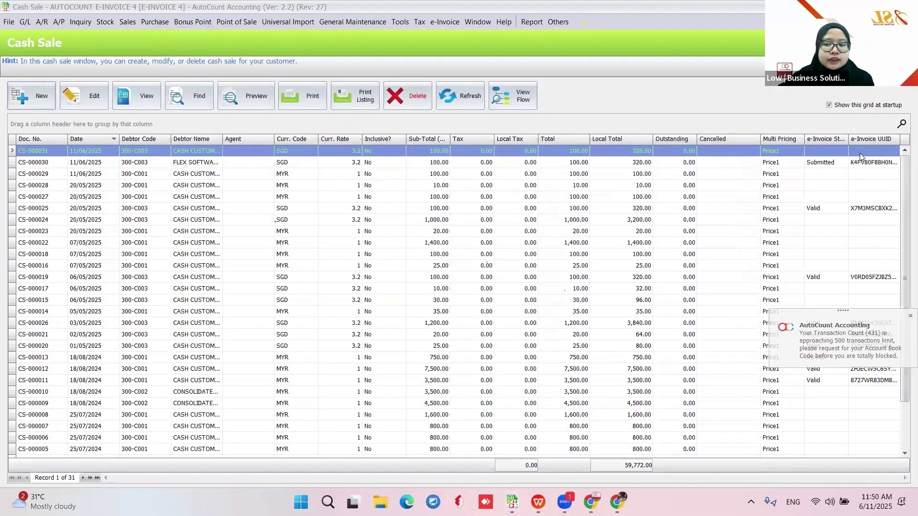
pyautogui.click(464, 97)
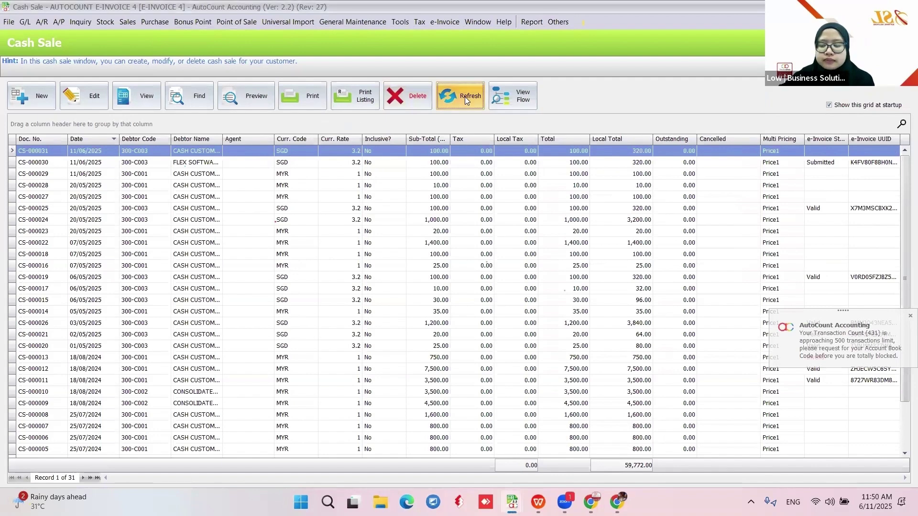
# Step: Preview the CASH CUSTOMER sale in MYR dated 11/06/2025 with the Cash Sale report, check it to the page end and close it
pyautogui.click(778, 150)
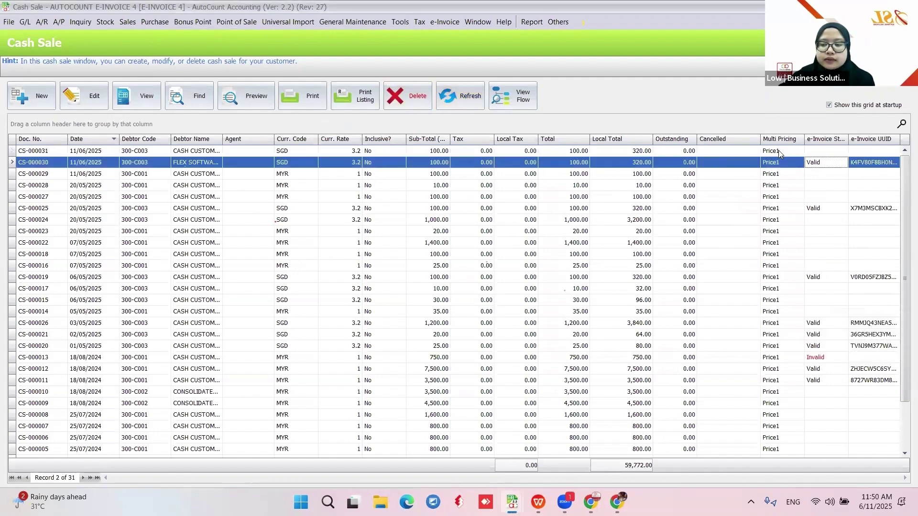
pyautogui.click(776, 163)
pyautogui.click(774, 175)
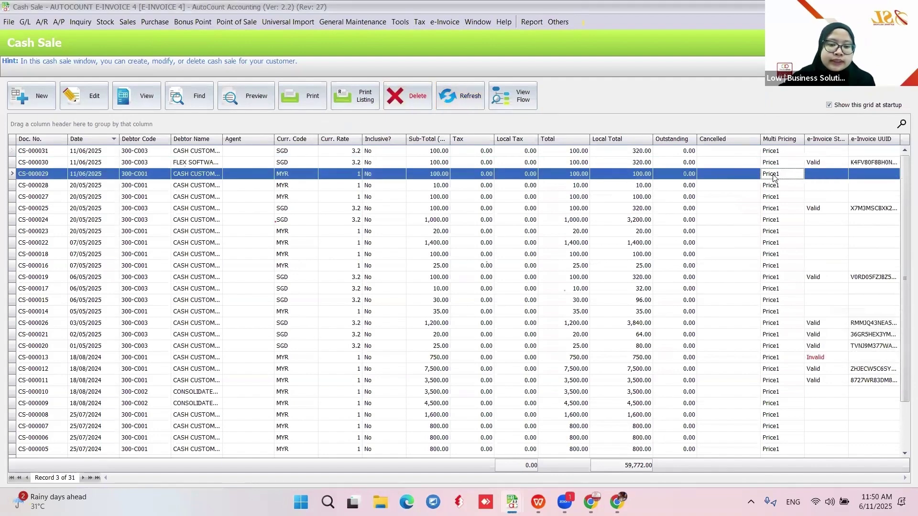
pyautogui.click(248, 100)
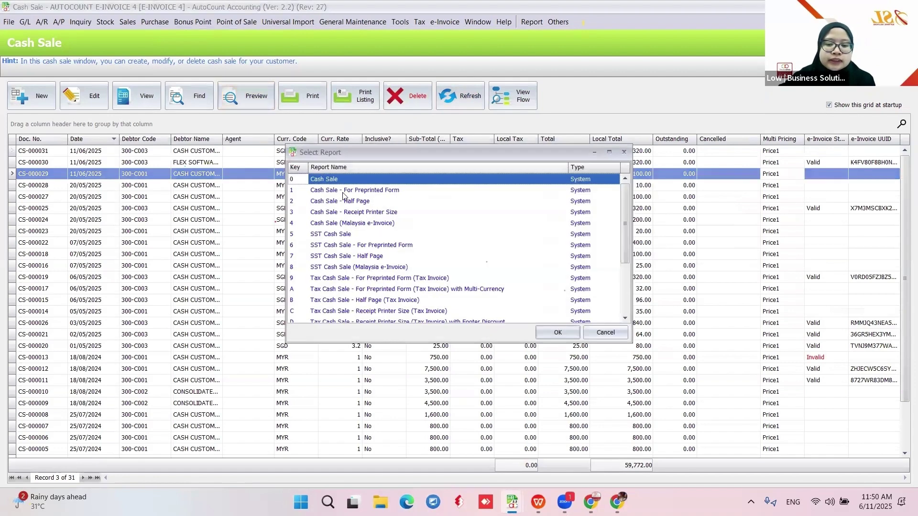
pyautogui.click(549, 333)
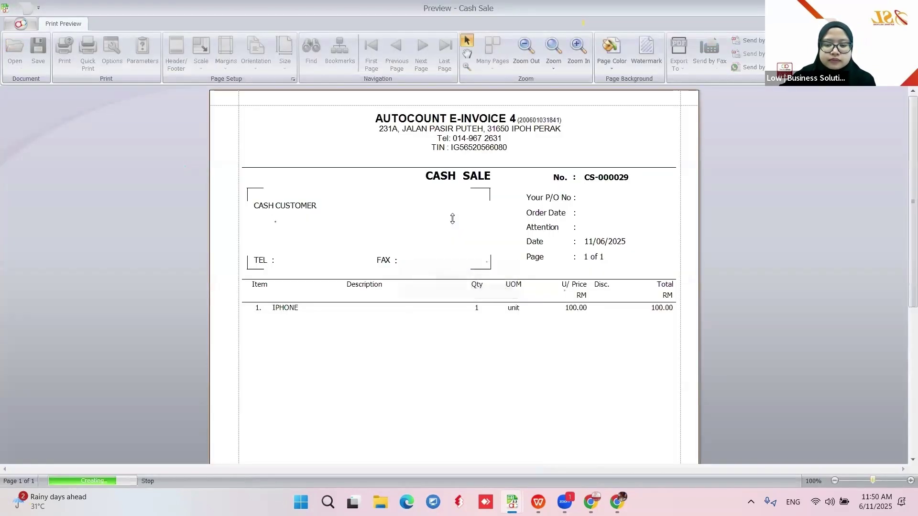
pyautogui.scroll(-8, 453, 219)
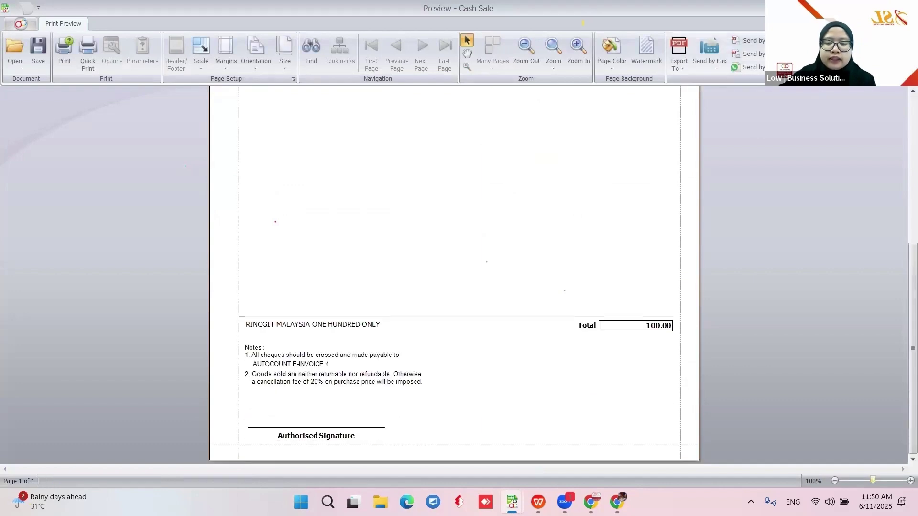
pyautogui.press('Escape')
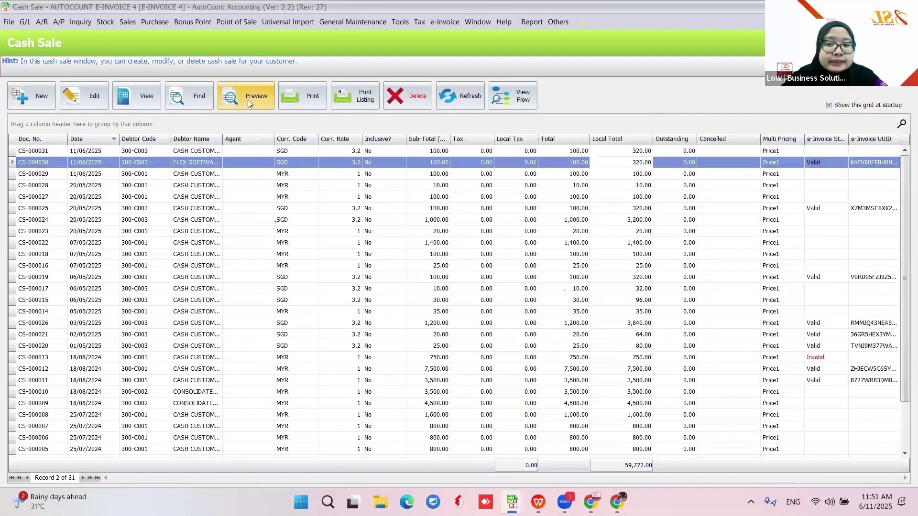
# Step: Preview the FLEX SOFTWARE CONSULTING SDN BHD sale with the Cash Sale (Malaysia e-Invoice) report, check its footer and close the preview
pyautogui.click(247, 99)
pyautogui.click(362, 225)
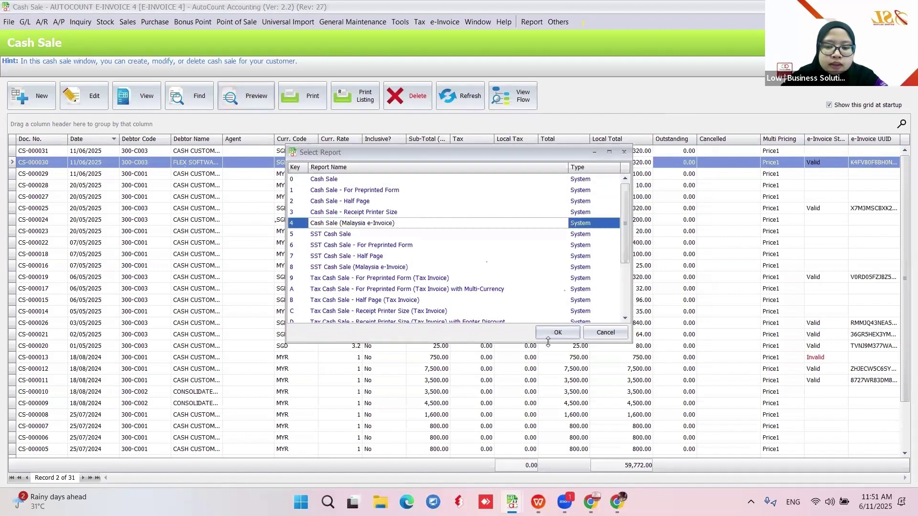
pyautogui.click(551, 333)
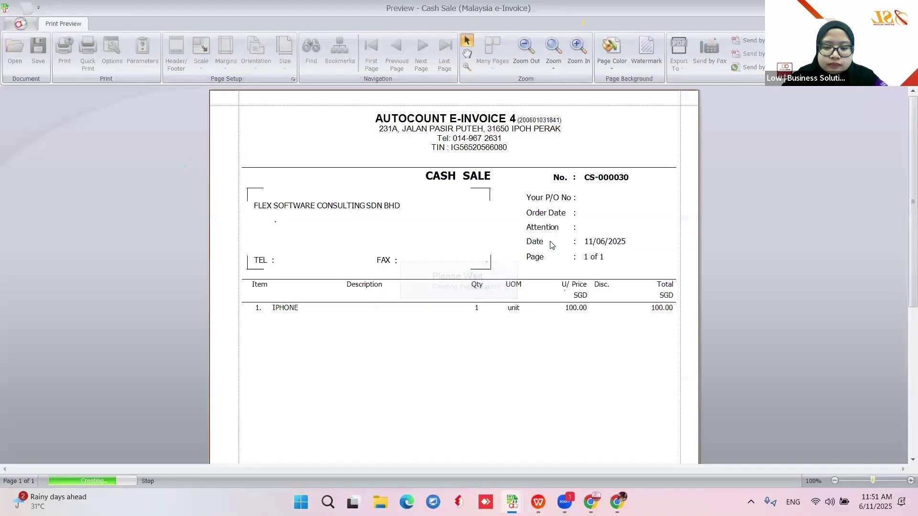
pyautogui.scroll(-4, 549, 244)
pyautogui.scroll(-2, 664, 408)
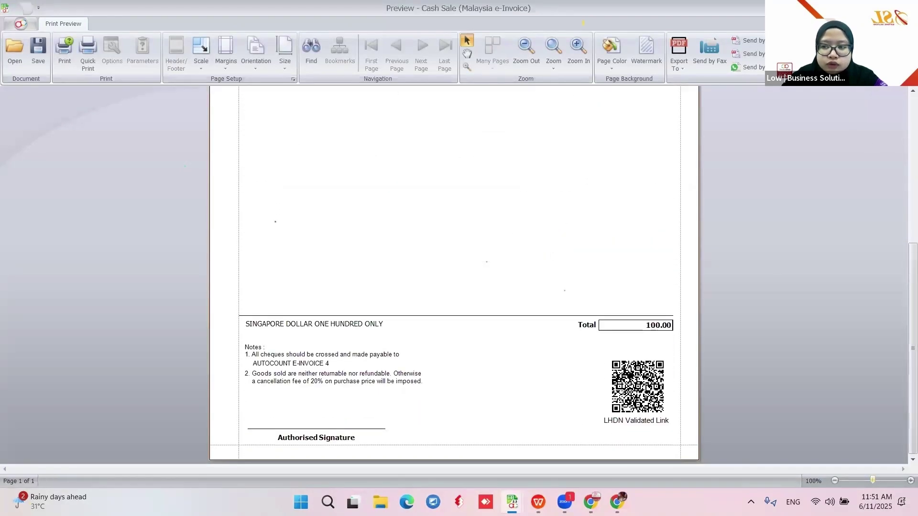
pyautogui.press('Escape')
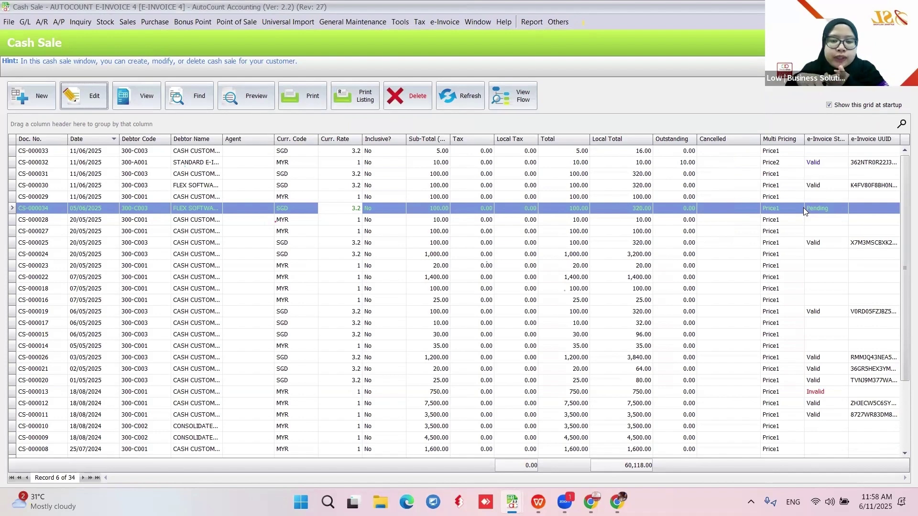
# Step: Start a new cash sale for debtor CASH CUSTOMER (SGD), view its tax entity setting and cancel without choosing an entity
pyautogui.click(35, 102)
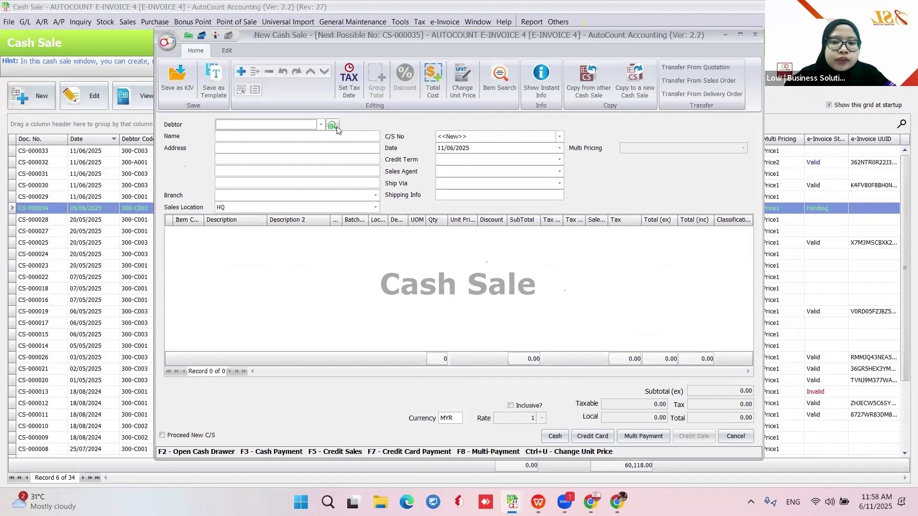
pyautogui.click(321, 125)
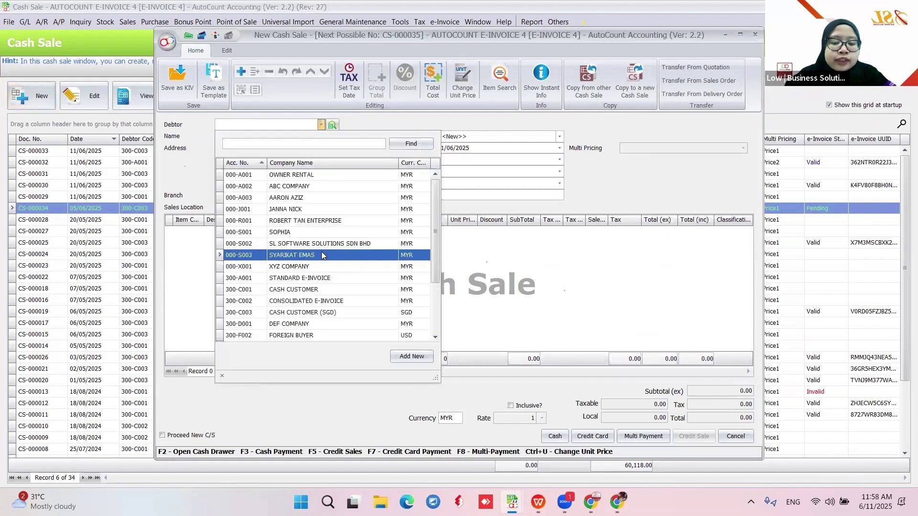
pyautogui.click(314, 313)
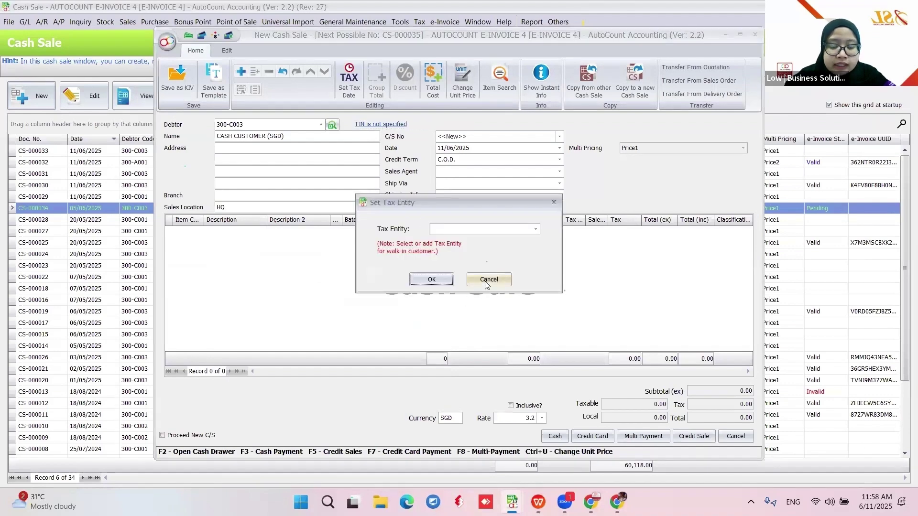
pyautogui.click(486, 282)
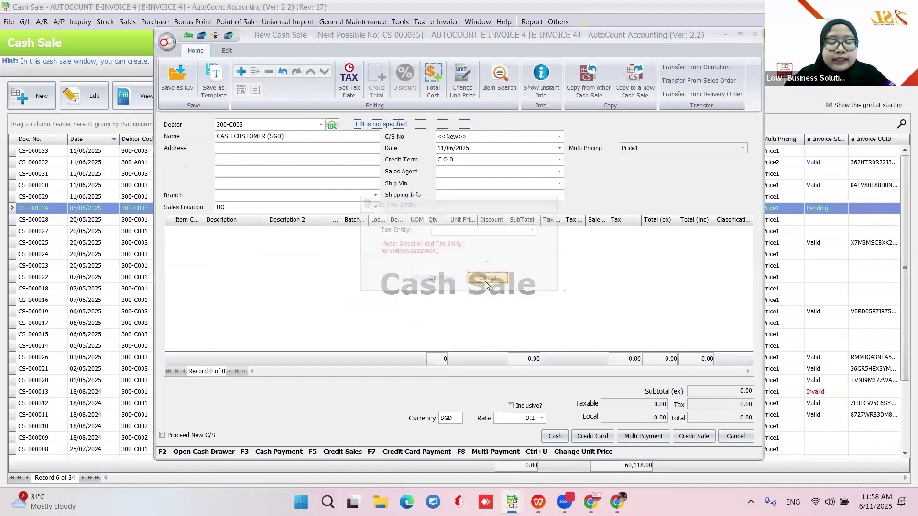
# Step: Discard the new cash sale, open the FLEX SOFTWARE CONSULTING SDN BHD sale dated 05/06/2025 to check its e-Invoice status, and close it
pyautogui.click(755, 34)
pyautogui.click(557, 262)
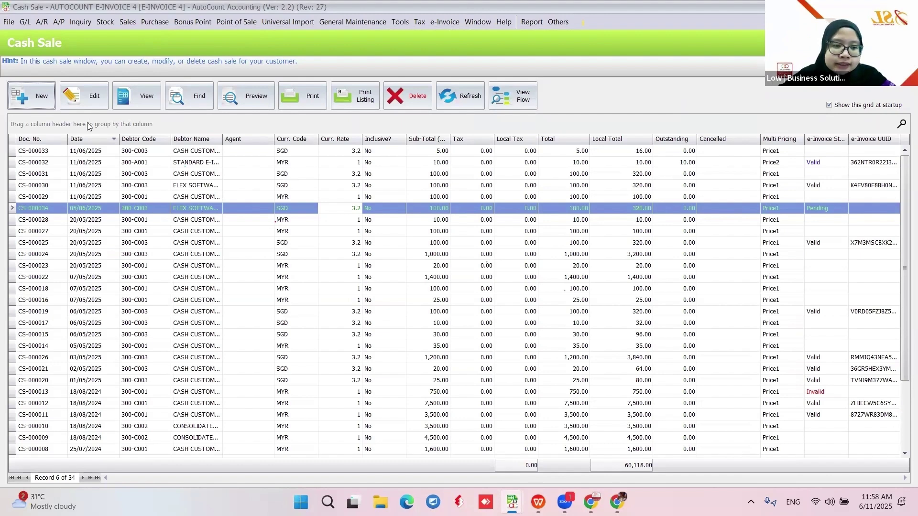
pyautogui.click(85, 96)
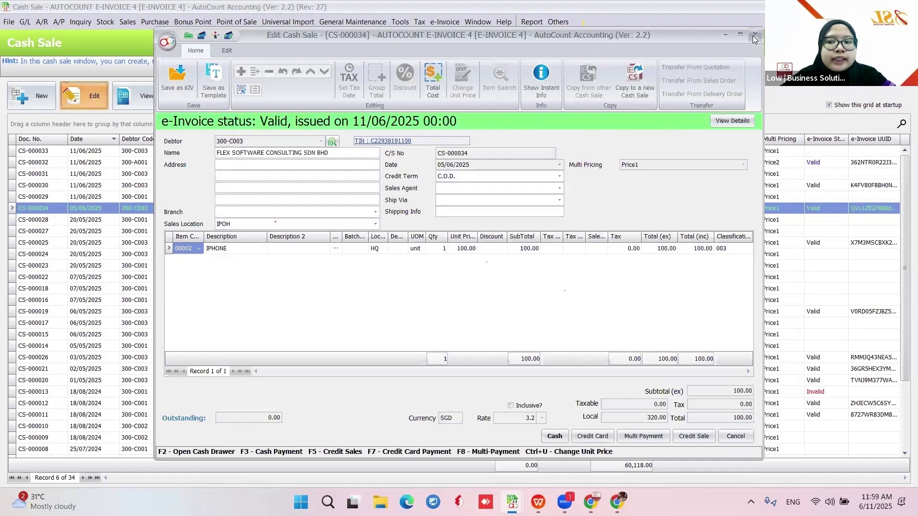
pyautogui.click(753, 35)
pyautogui.click(468, 266)
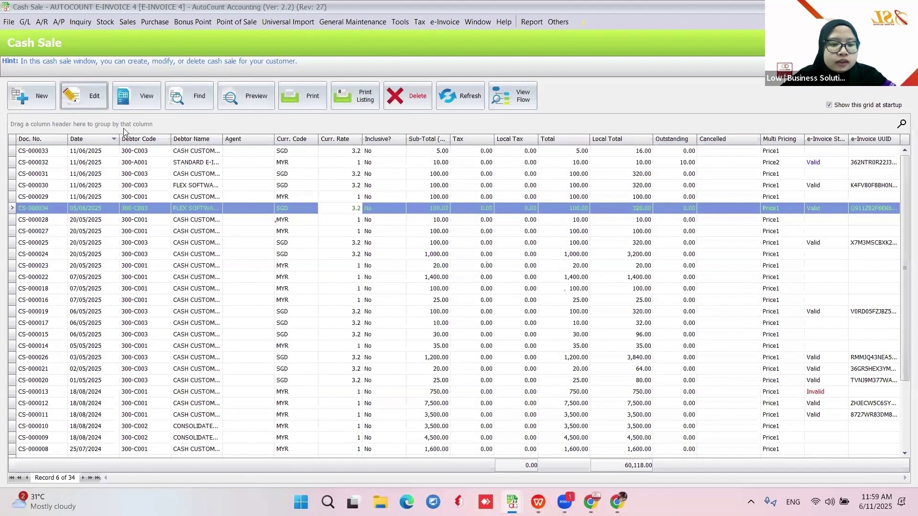
# Step: Start a new cash sale for debtor CASH CUSTOMER (SGD) with MANJUNG as the sales location
pyautogui.click(31, 95)
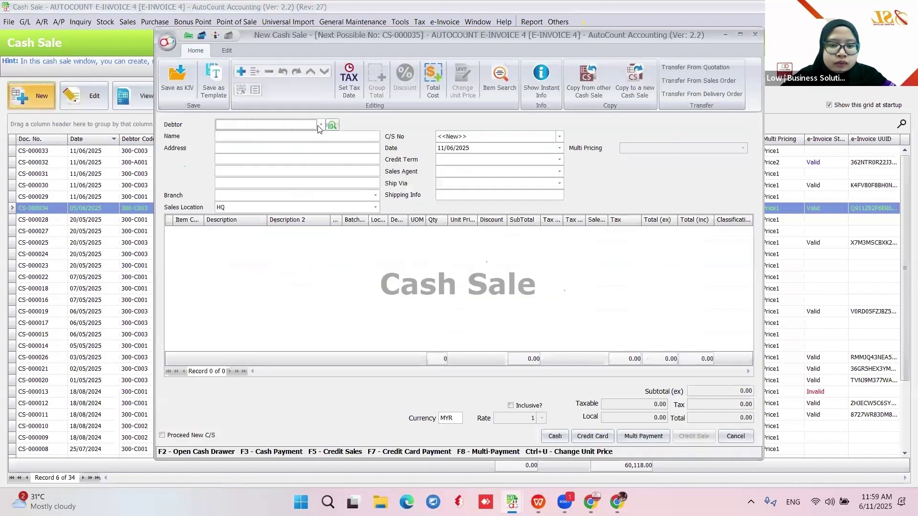
pyautogui.click(320, 125)
pyautogui.click(307, 312)
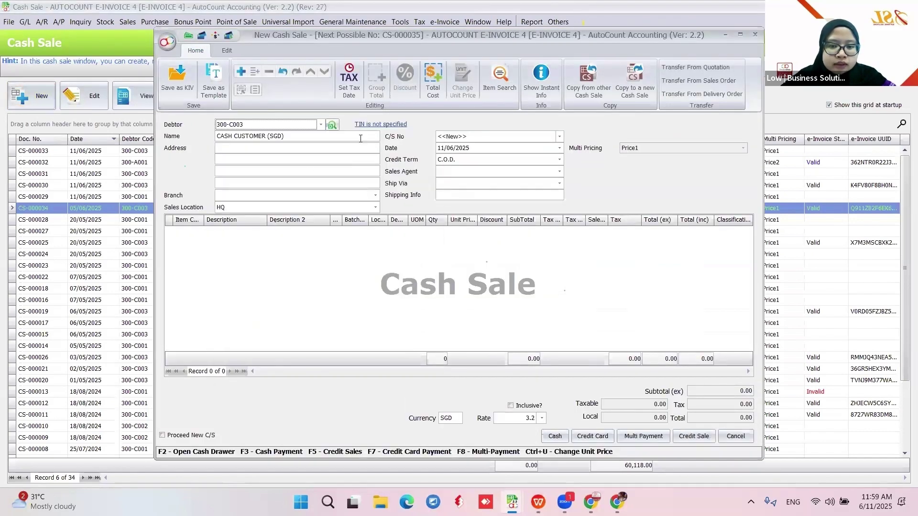
pyautogui.click(275, 209)
# Step: Add item 00002 IPHONE to the cash sale and save it as fully paid in cash, 100.00 SGD
pyautogui.click(269, 283)
pyautogui.rightClick(270, 283)
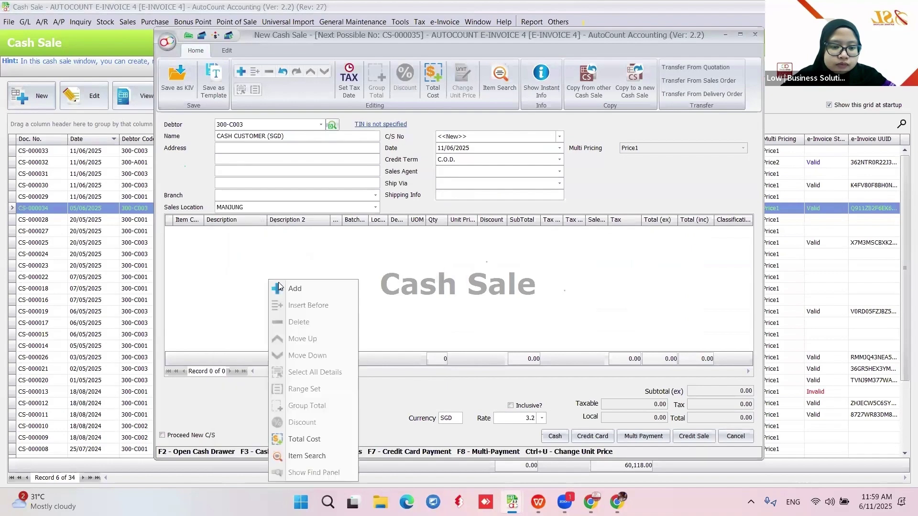
pyautogui.click(279, 289)
pyautogui.click(198, 232)
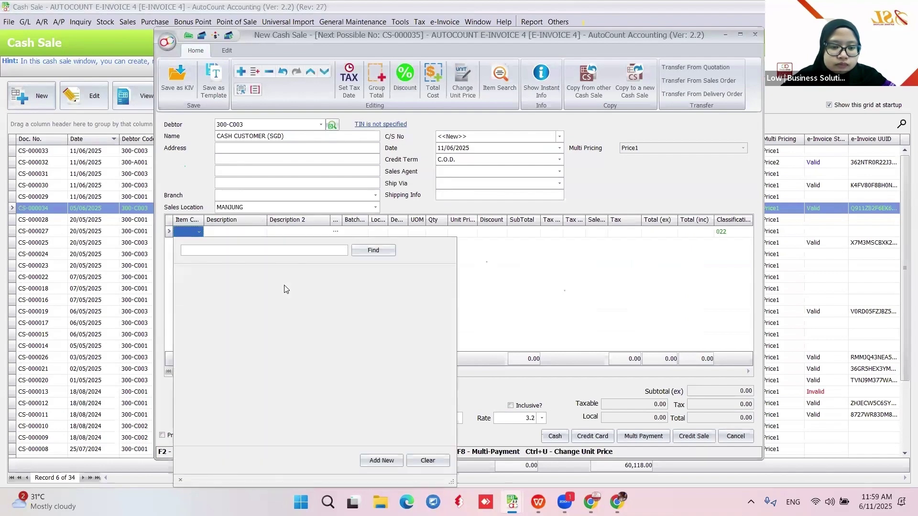
pyautogui.click(268, 292)
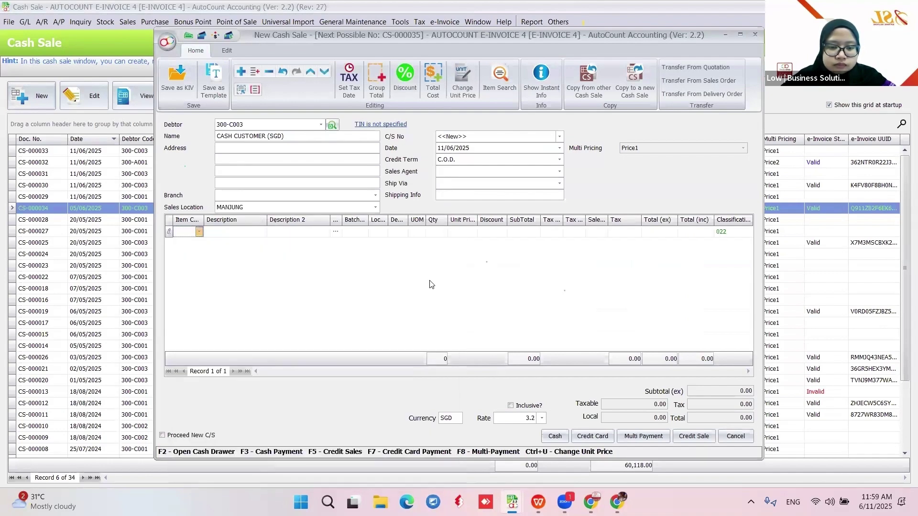
pyautogui.click(556, 437)
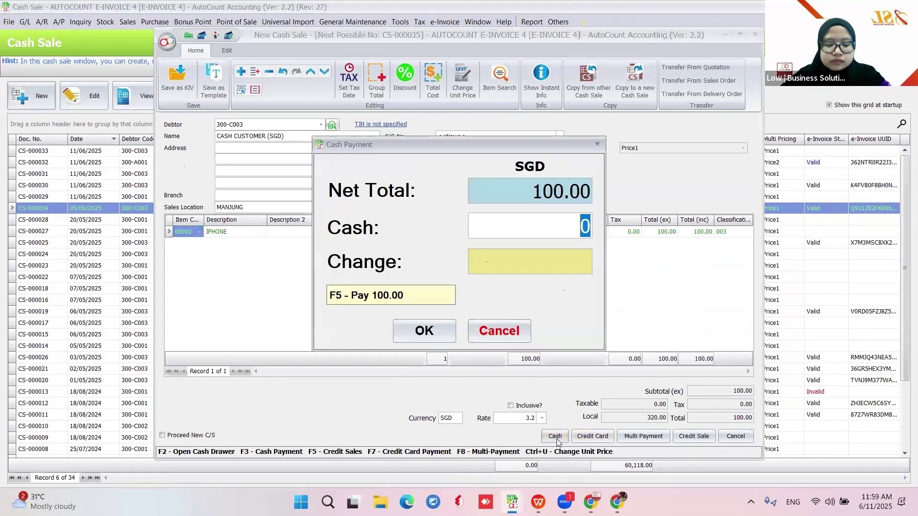
pyautogui.press('F5')
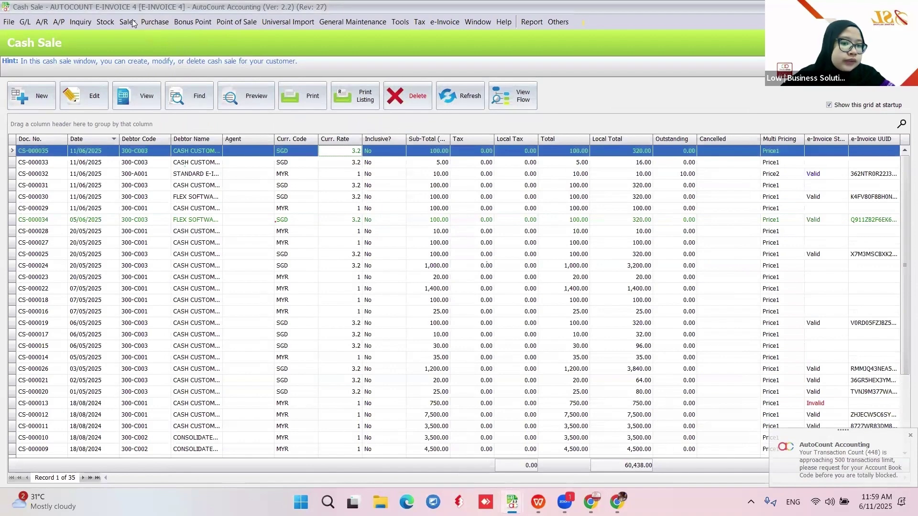
# Step: Open the sales invoice list and start a new invoice for debtor CASH CUSTOMER in MYR
pyautogui.click(132, 20)
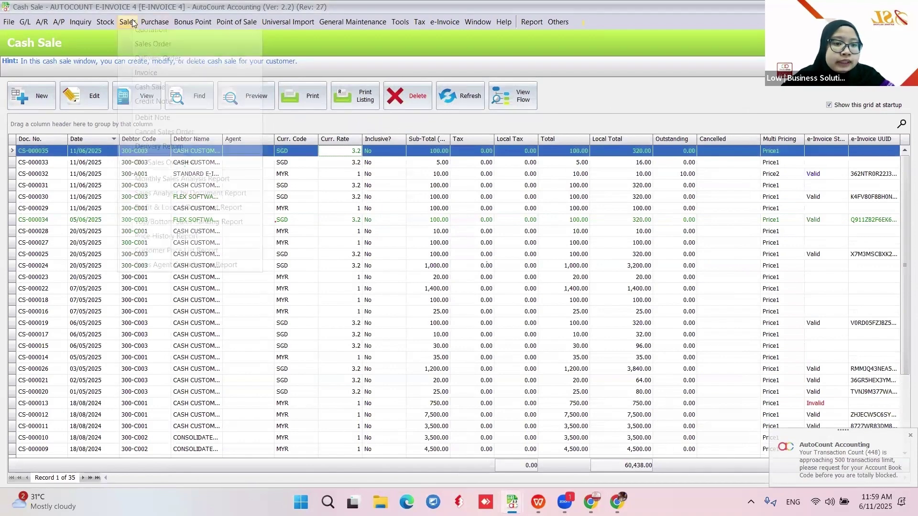
pyautogui.click(140, 84)
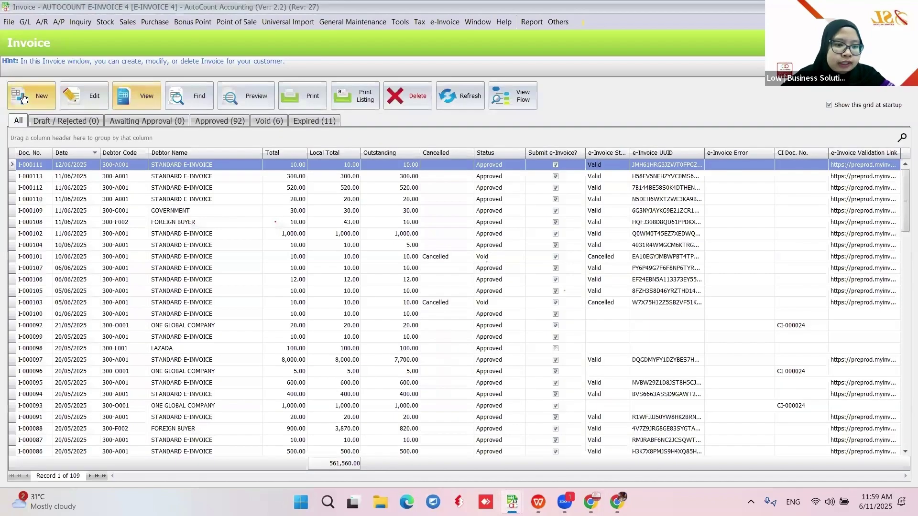
pyautogui.click(24, 99)
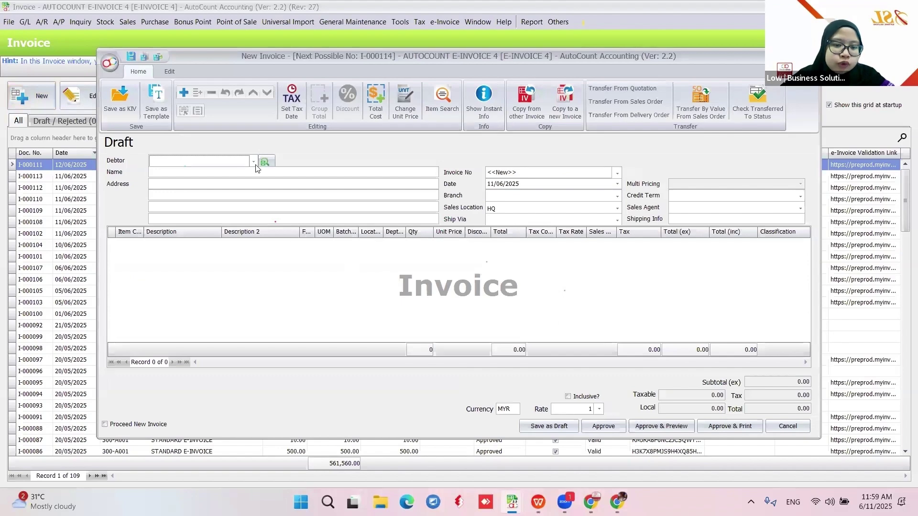
pyautogui.click(253, 161)
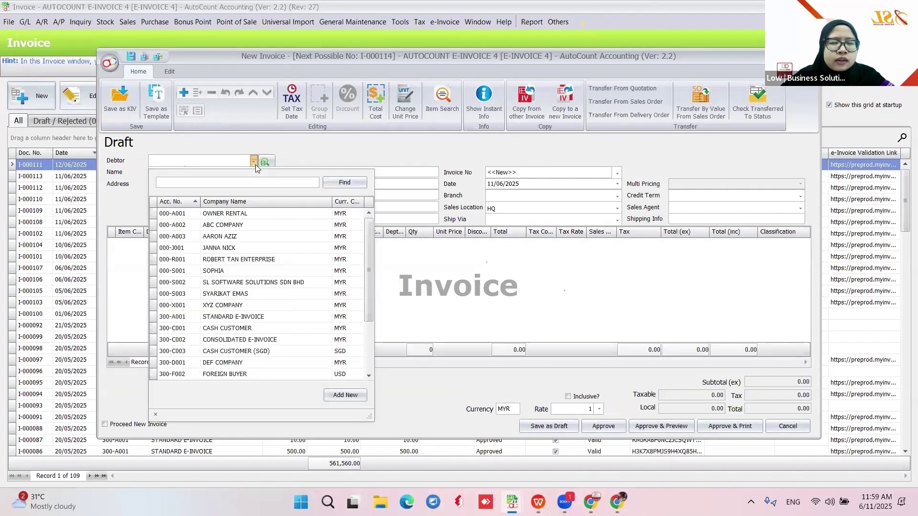
pyautogui.click(242, 329)
# Step: Add item 00002 IPHONE to the CASH CUSTOMER invoice and approve it
pyautogui.rightClick(278, 266)
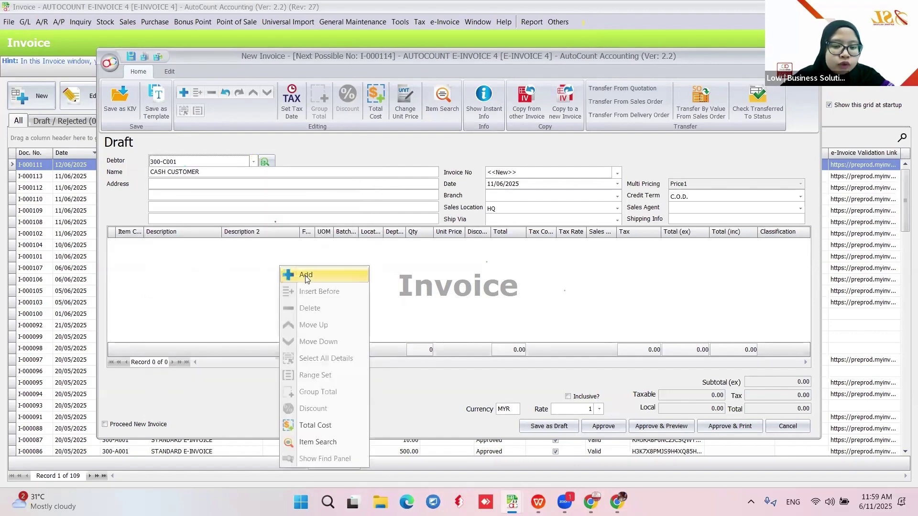
pyautogui.click(286, 272)
pyautogui.click(139, 244)
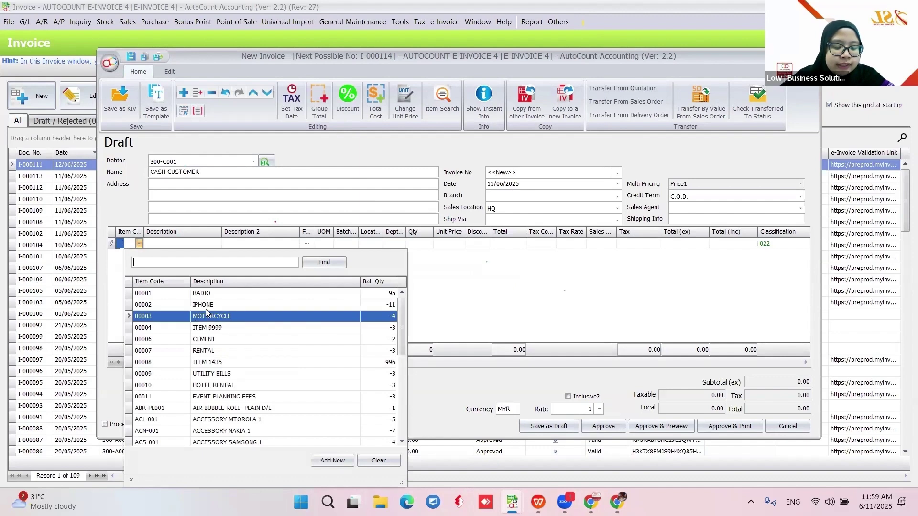
pyautogui.click(230, 307)
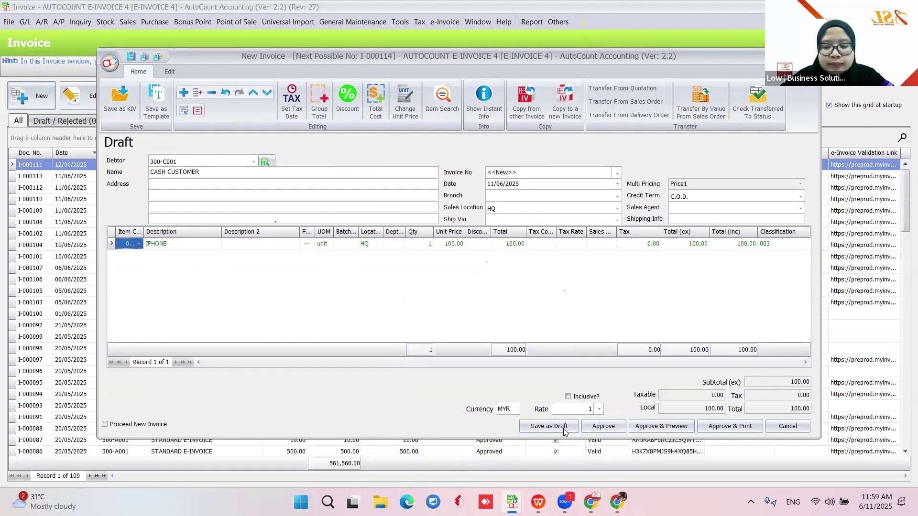
pyautogui.click(605, 432)
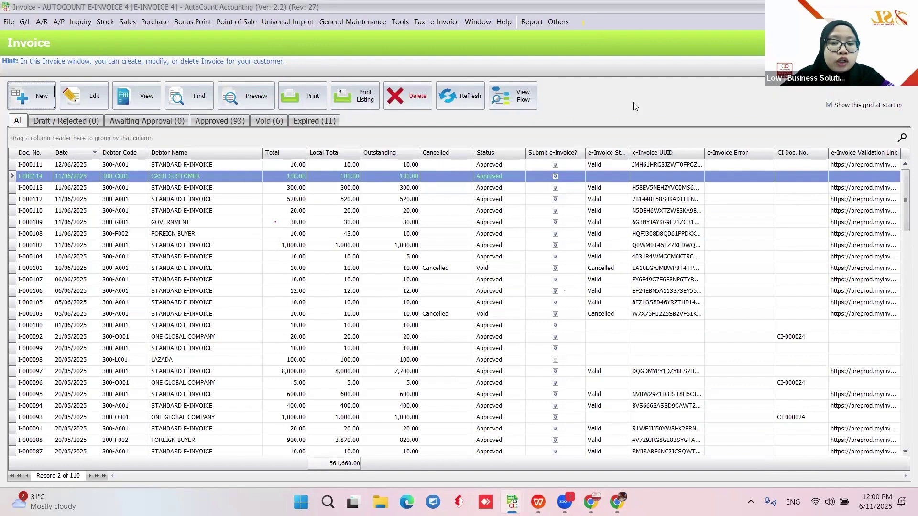
# Step: Start another new invoice for debtor SYARIKAT KEDUA
pyautogui.click(43, 105)
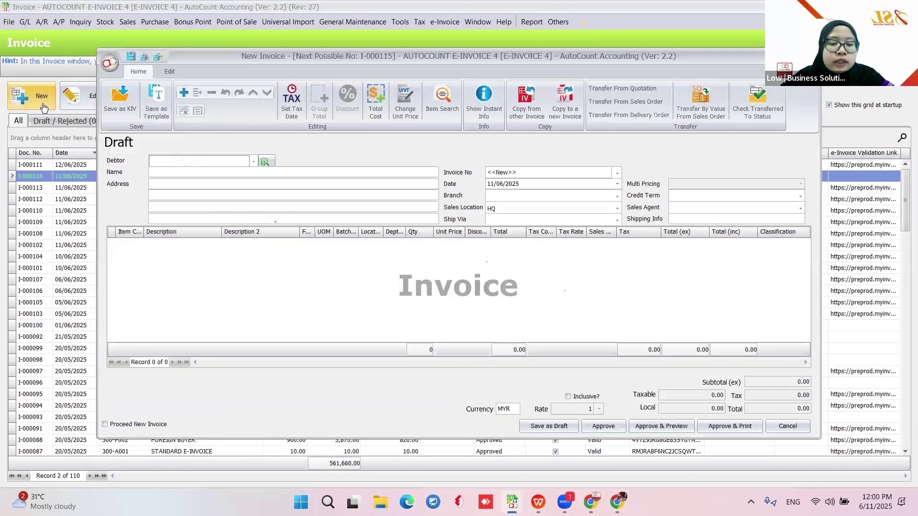
pyautogui.click(252, 163)
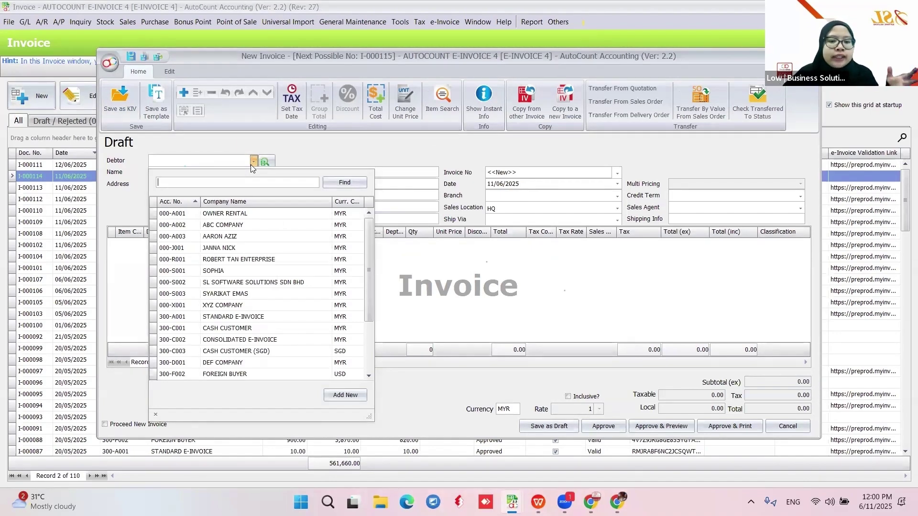
pyautogui.scroll(-2, 244, 310)
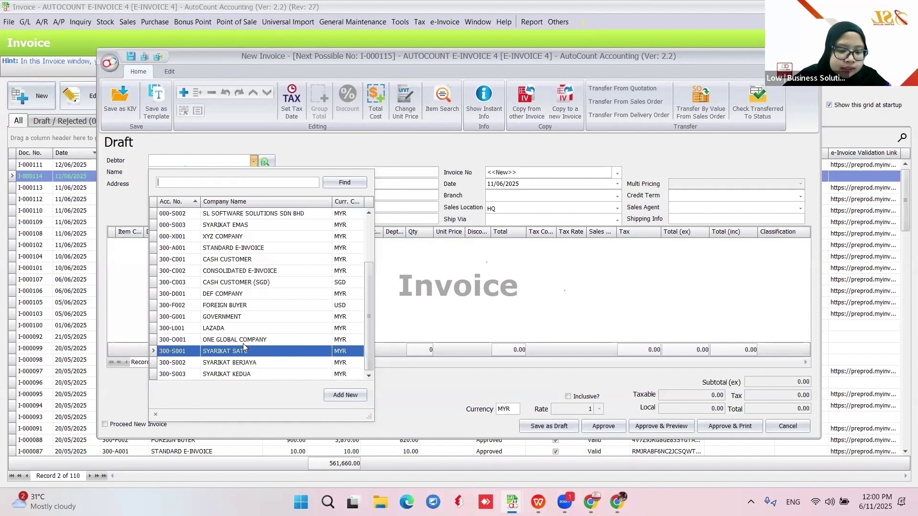
pyautogui.click(257, 374)
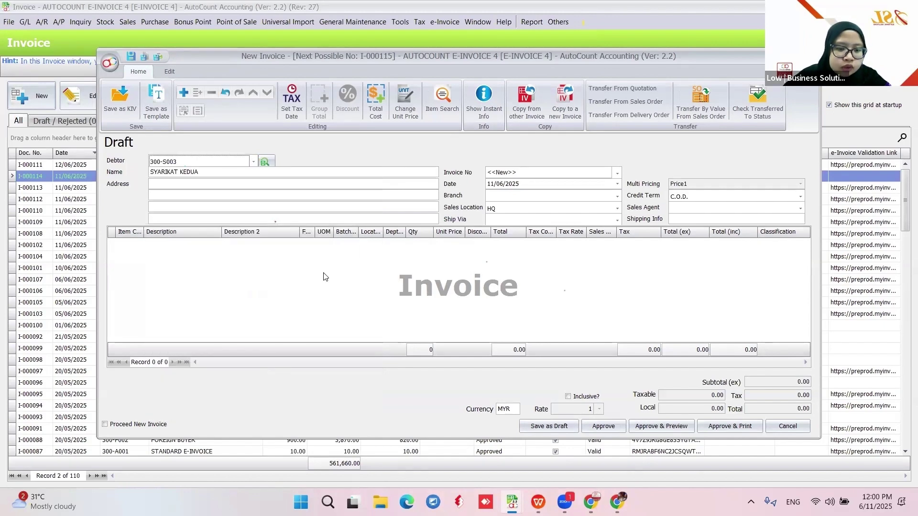
# Step: Add item 00002 IPHONE to the SYARIKAT KEDUA invoice and approve it
pyautogui.rightClick(216, 279)
pyautogui.click(227, 286)
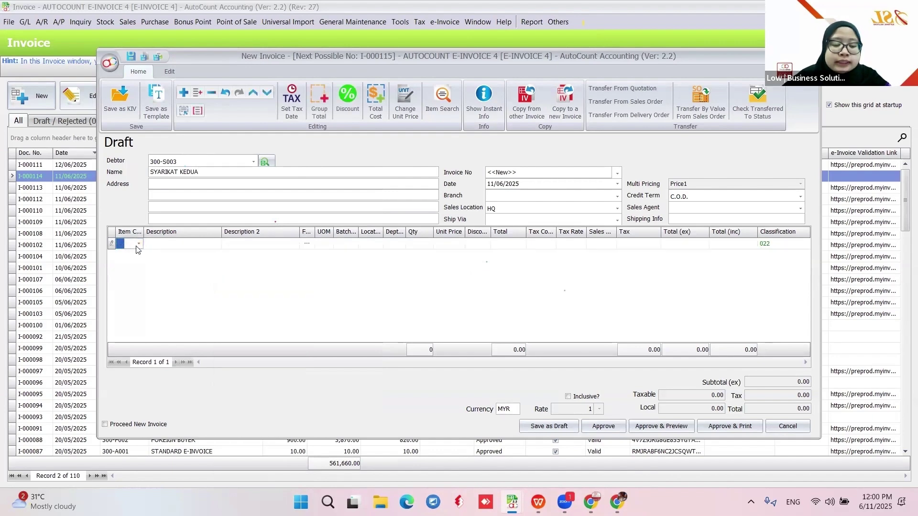
pyautogui.click(138, 244)
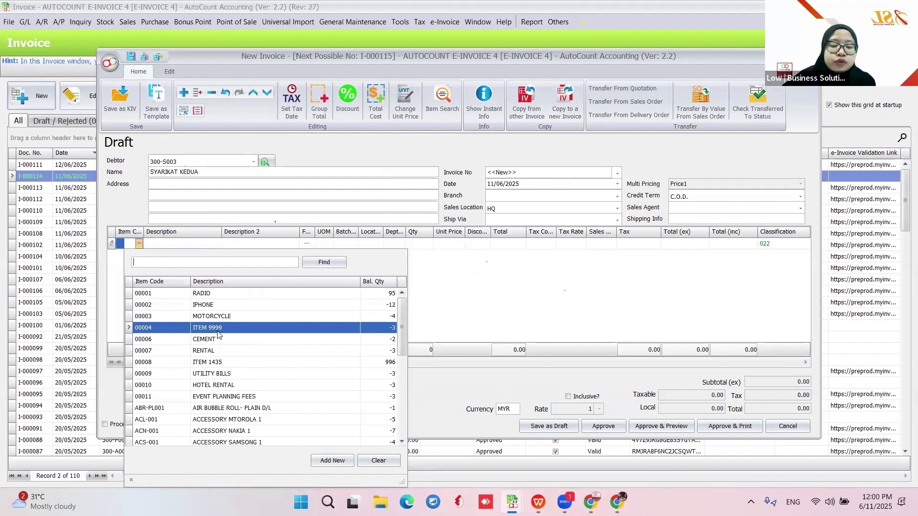
pyautogui.click(229, 304)
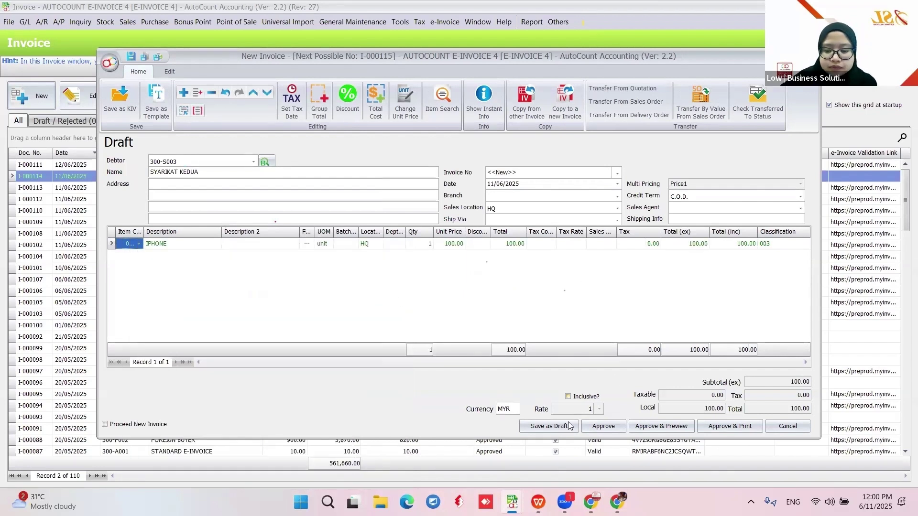
pyautogui.click(602, 426)
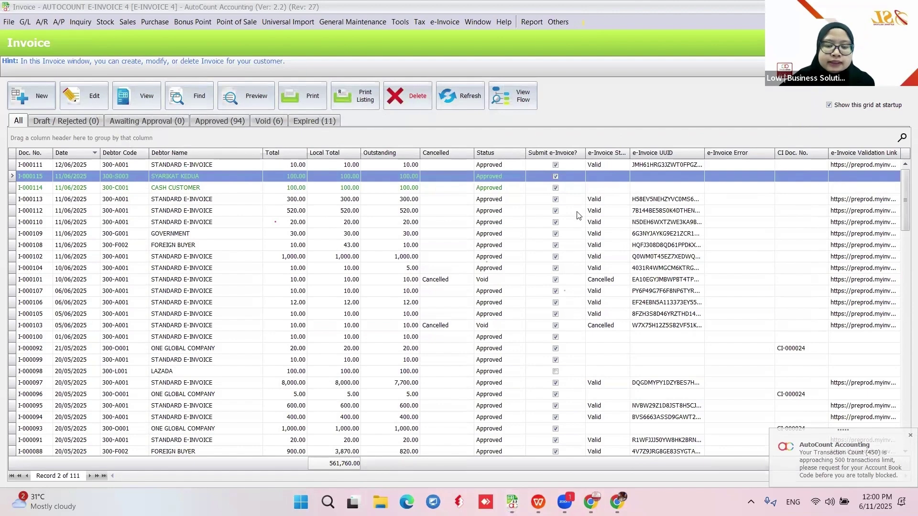
pyautogui.click(538, 502)
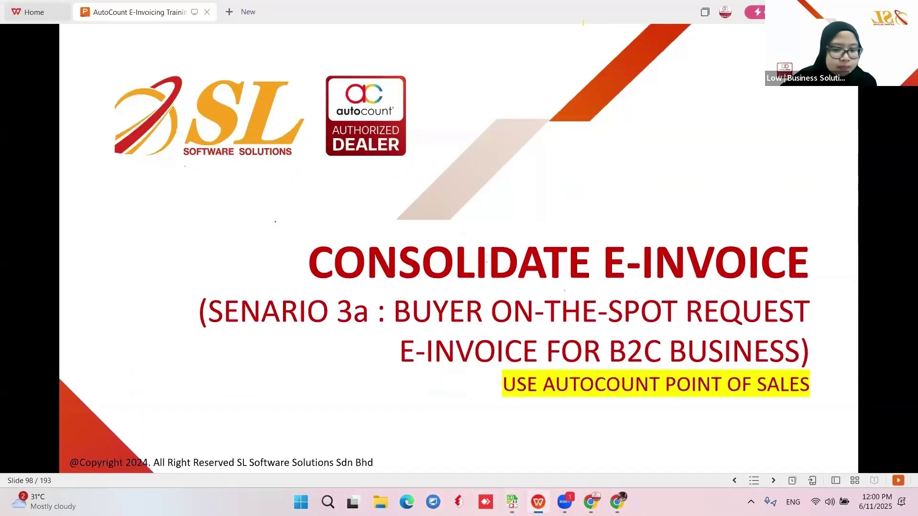
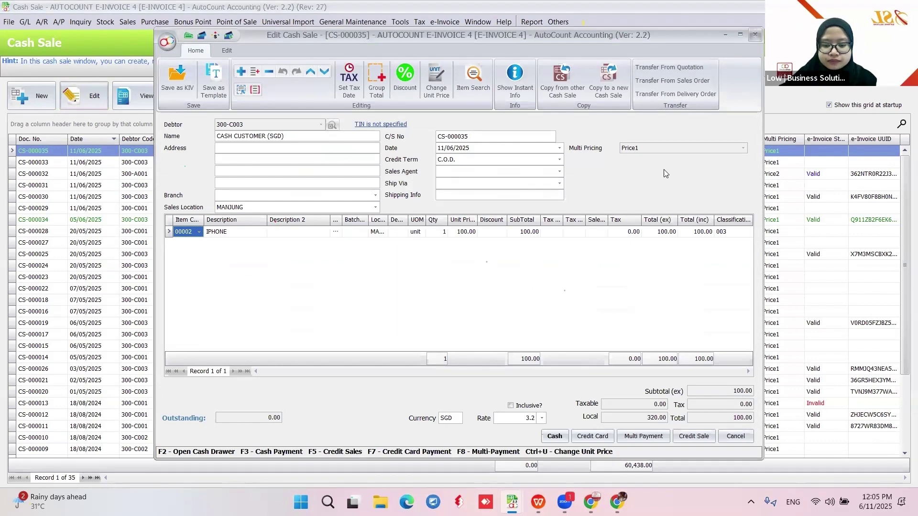
pyautogui.hotkey('alt', 'Tab')
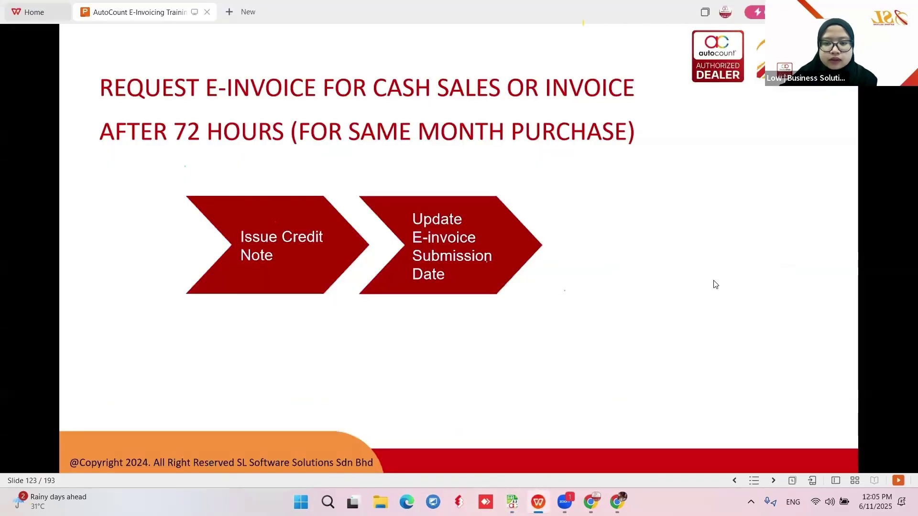
pyautogui.press('Down')
pyautogui.press('Down')
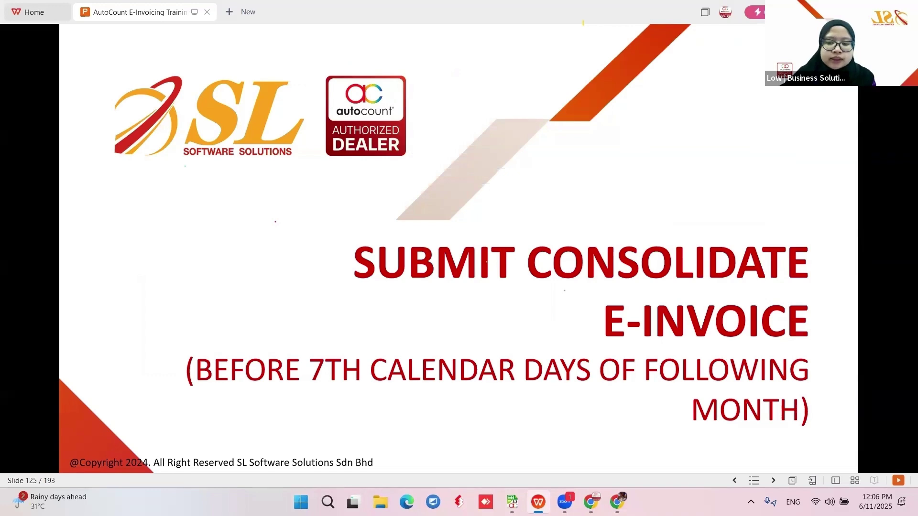
pyautogui.press('Down')
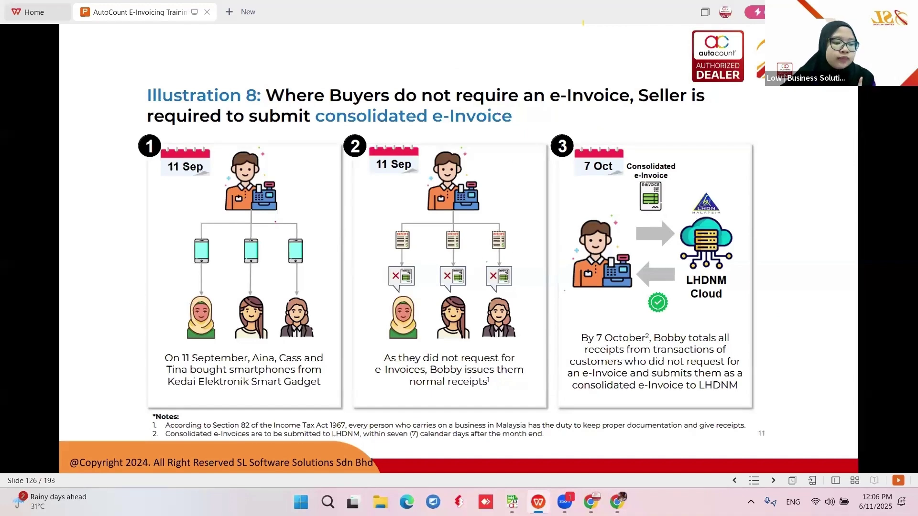
pyautogui.click(742, 318)
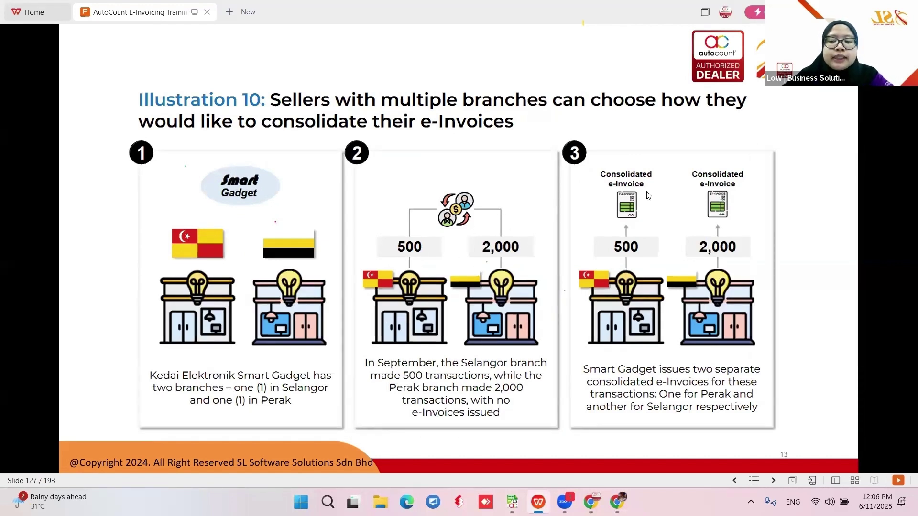
pyautogui.click(783, 284)
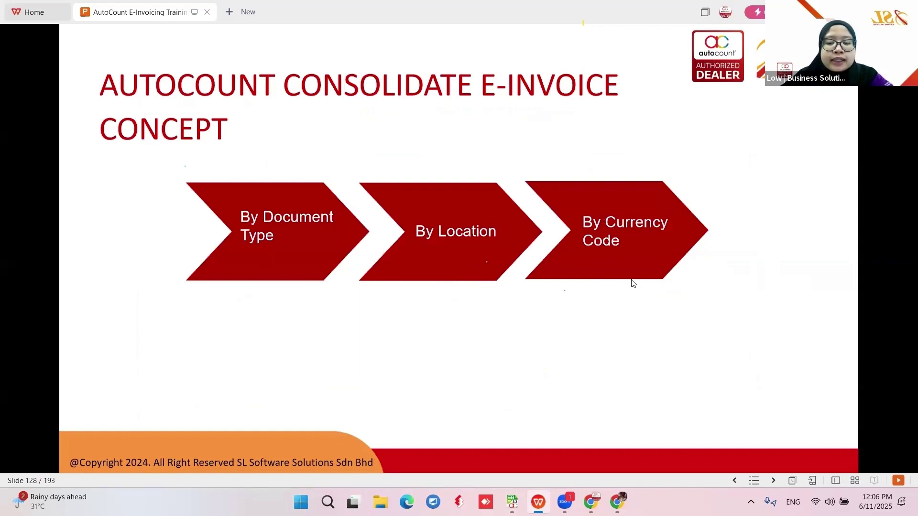
pyautogui.click(768, 298)
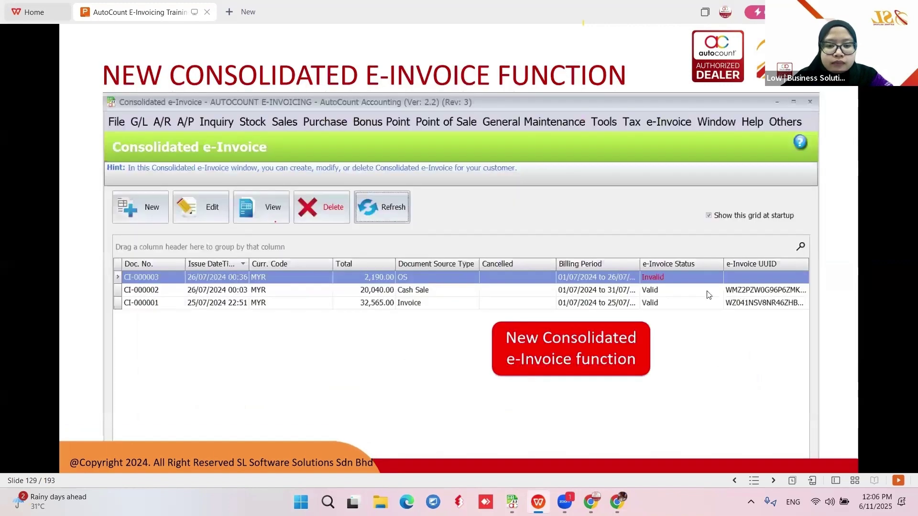
pyautogui.moveTo(561, 483)
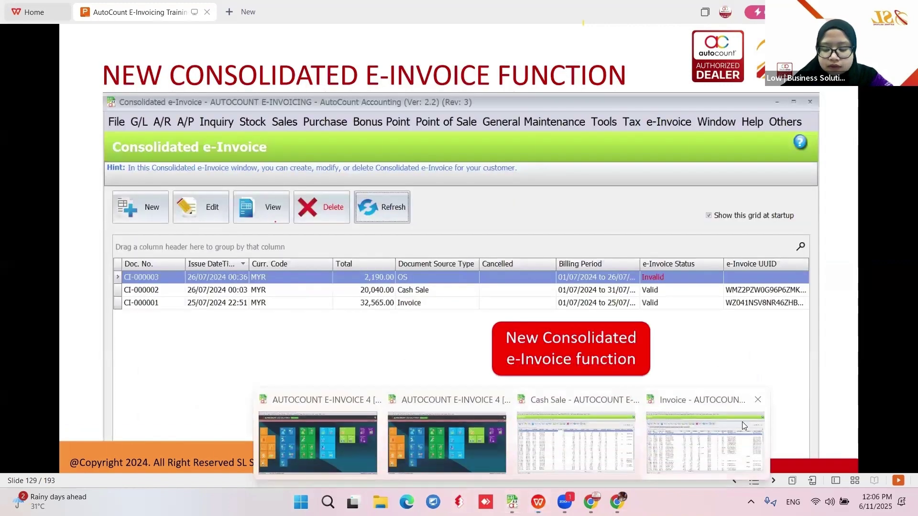
# Step: Close the invoice list, return to the cash sale list and start a new cash sale for debtor CASH CUSTOMER in MYR
pyautogui.click(756, 400)
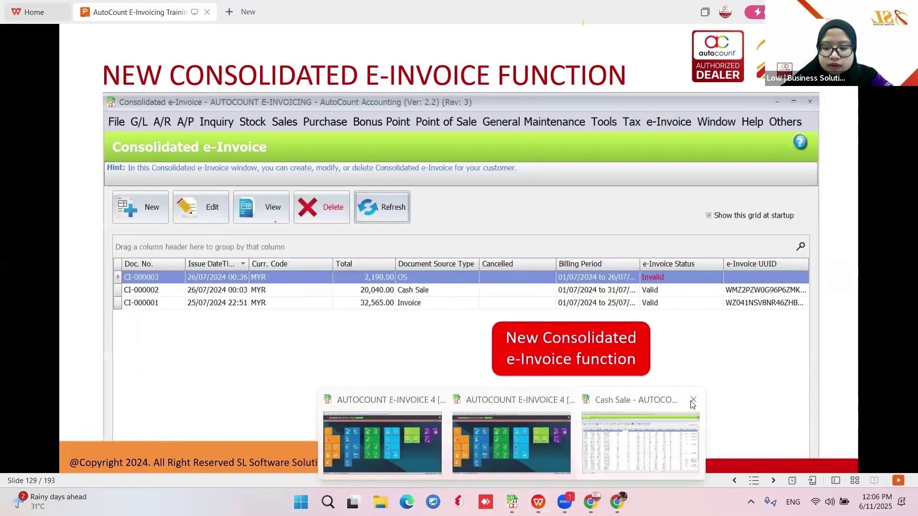
pyautogui.click(650, 449)
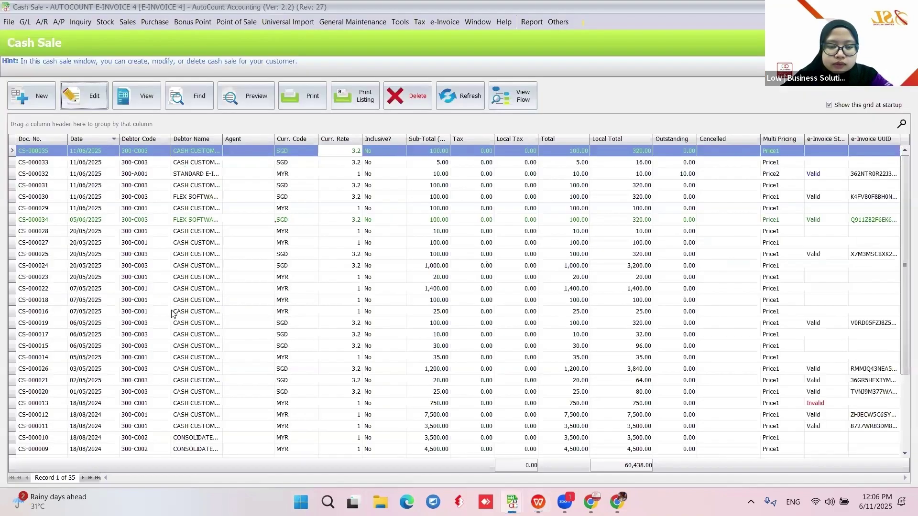
pyautogui.click(34, 98)
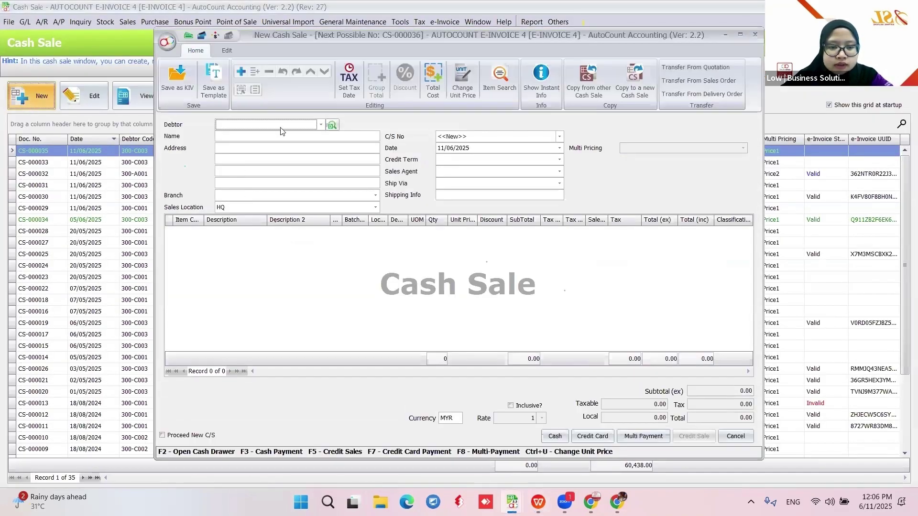
pyautogui.click(282, 128)
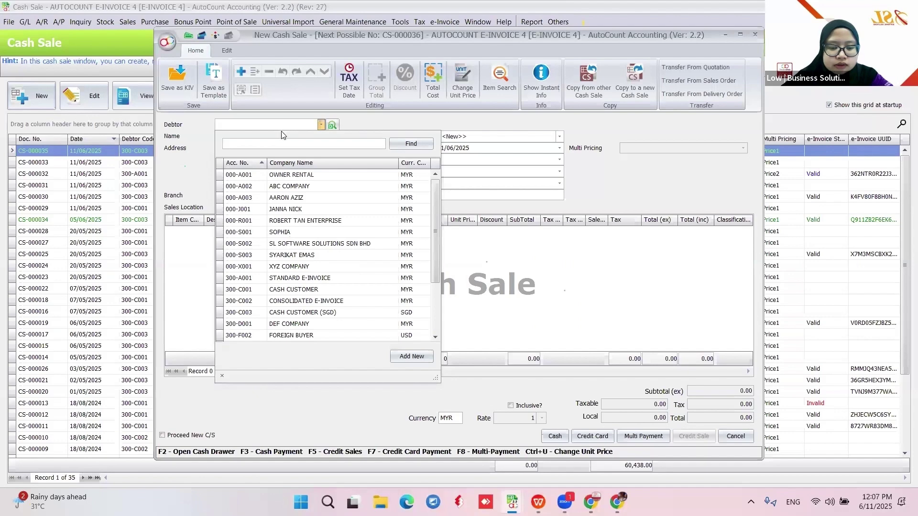
pyautogui.press('Down')
pyautogui.press('Down')
pyautogui.press('Down')
pyautogui.press('Down')
pyautogui.press('Down')
pyautogui.press('Down')
pyautogui.press('Down')
pyautogui.press('Down')
pyautogui.press('Down')
pyautogui.press('Down')
pyautogui.press('Down')
pyautogui.press('Return')
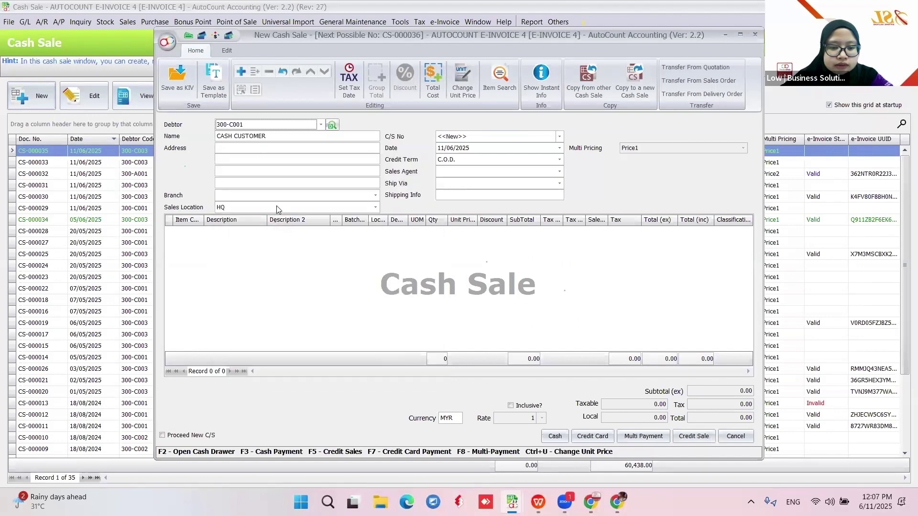
# Step: Set the new cash sale's sales location to IPOH
pyautogui.click(279, 209)
pyautogui.click(307, 272)
pyautogui.rightClick(307, 273)
pyautogui.press('Escape')
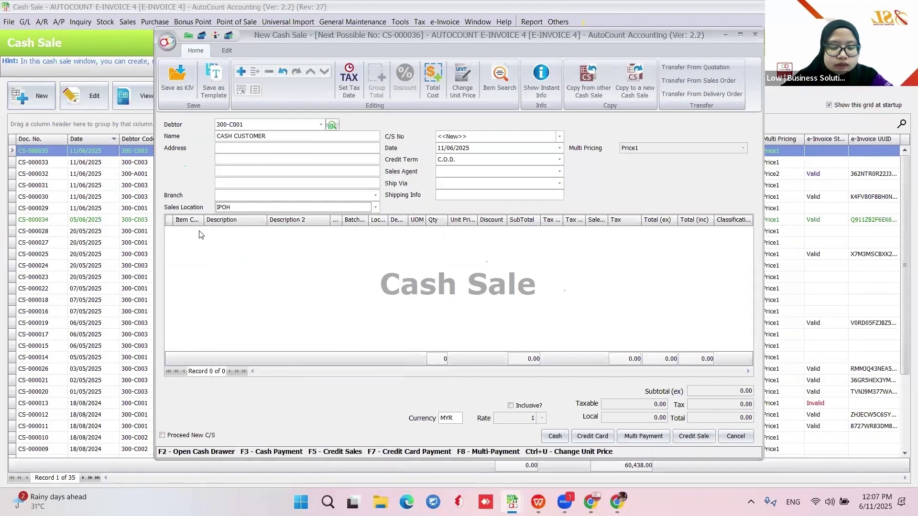
# Step: Add item 00002 IPHONE to the cash sale and settle the full amount with a cash payment
pyautogui.click(200, 235)
pyautogui.click(199, 232)
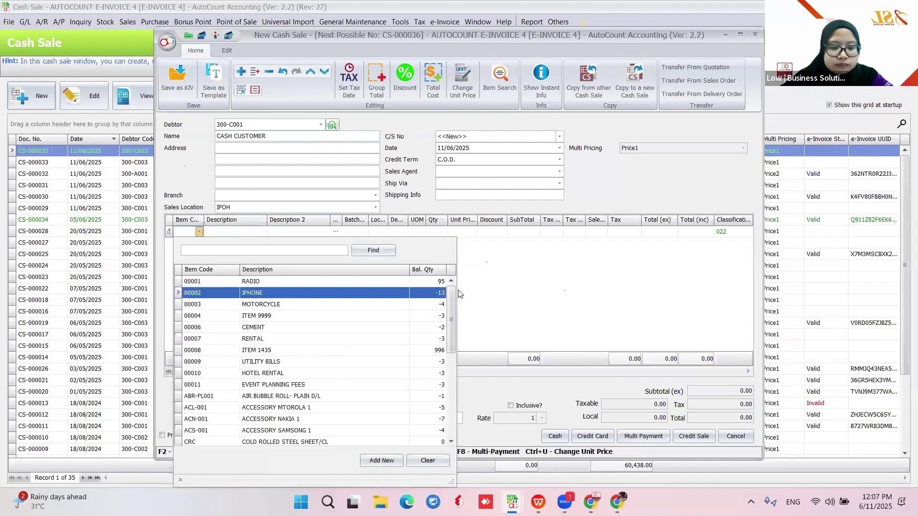
pyautogui.press('Return')
pyautogui.click(555, 436)
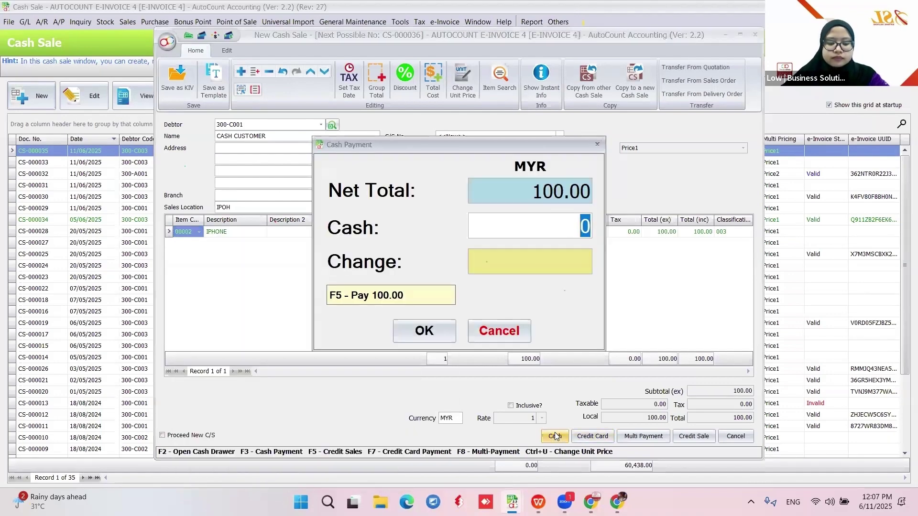
pyautogui.press('F5')
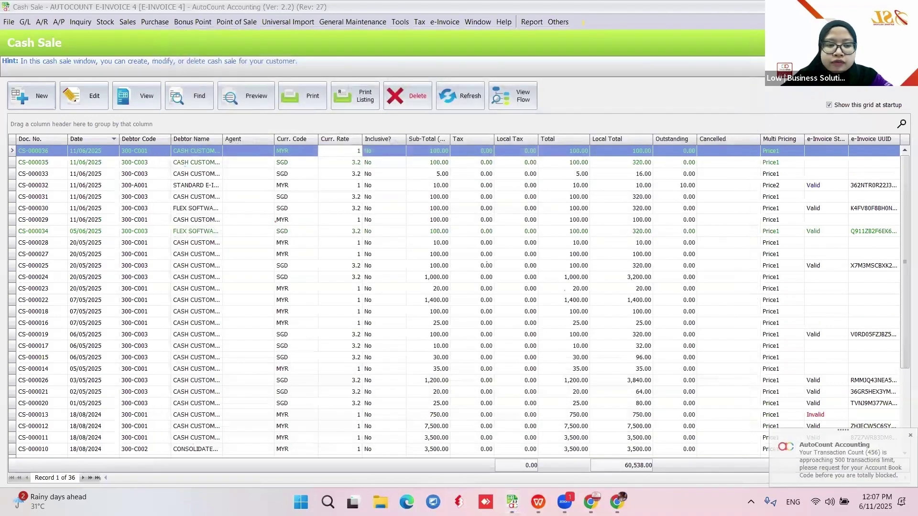
# Step: Leave the cash sale list and open the Consolidated e-Invoice list from the main AutoCount window
pyautogui.click(512, 502)
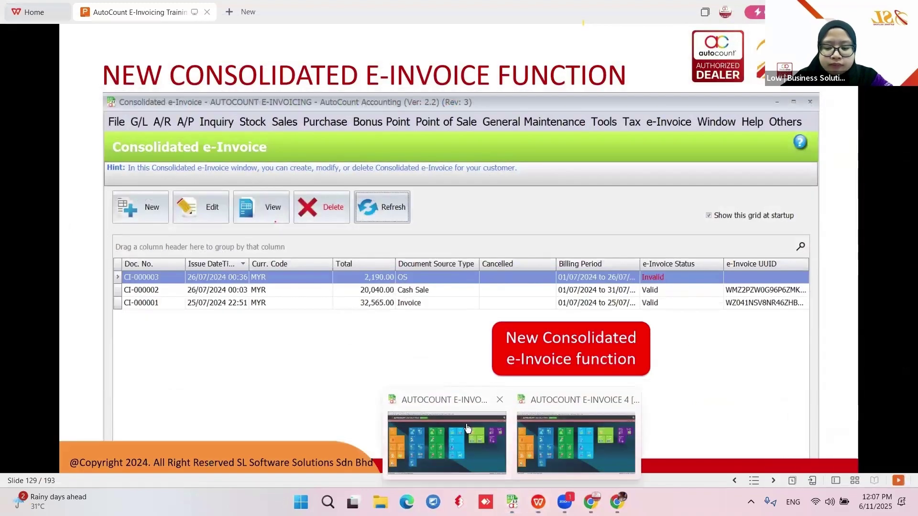
pyautogui.click(447, 443)
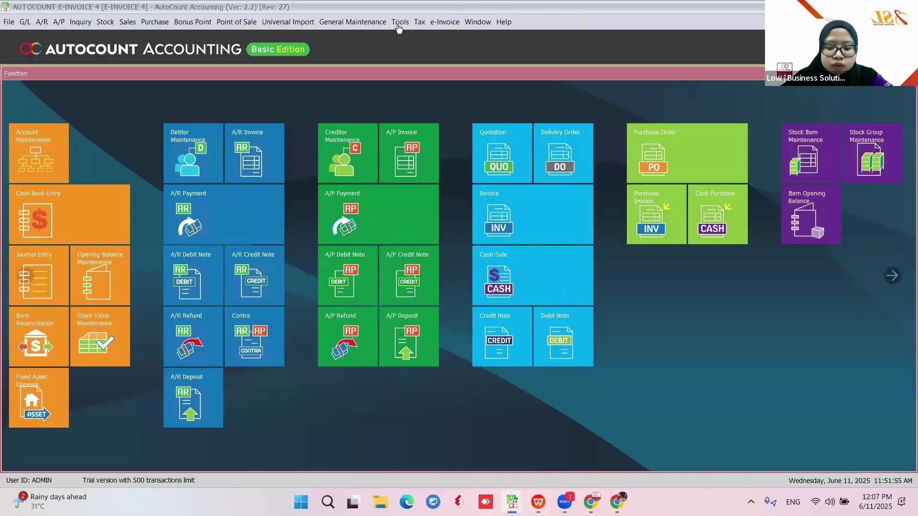
pyautogui.click(511, 502)
pyautogui.click(556, 453)
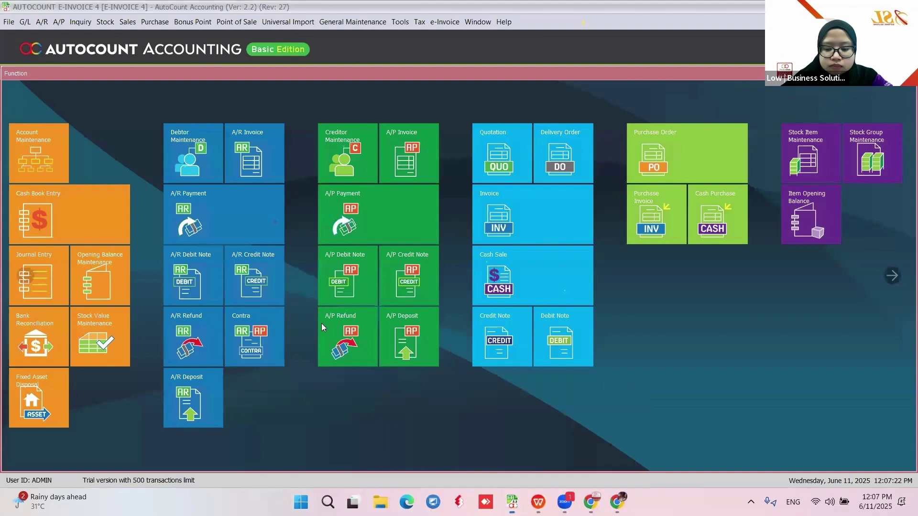
pyautogui.click(445, 22)
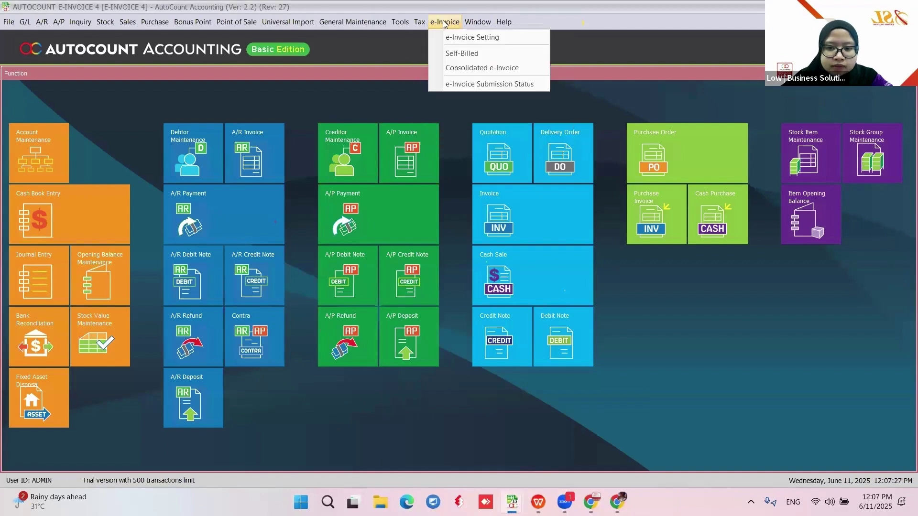
pyautogui.click(463, 68)
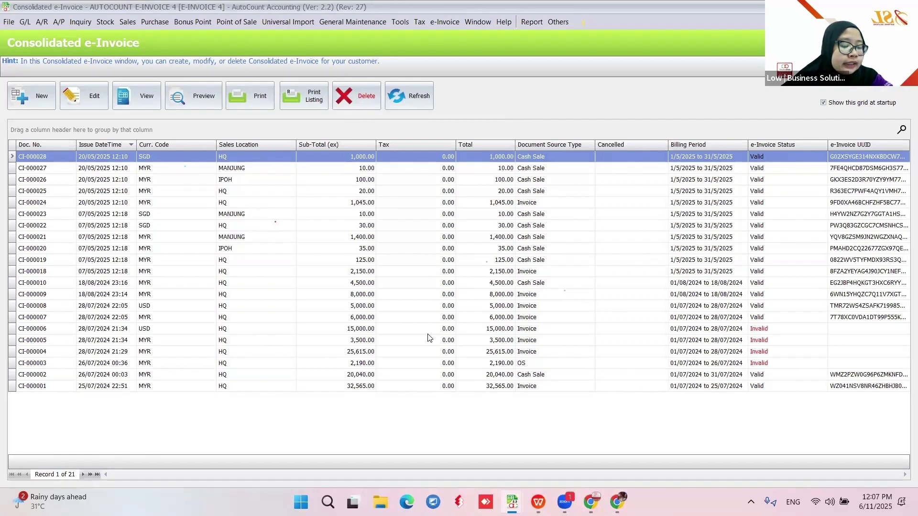
# Step: Generate a consolidated e-invoice preview for 01/06/2025 to 30/06/2025 covering the Invoice and Cash Sales document types
pyautogui.click(35, 97)
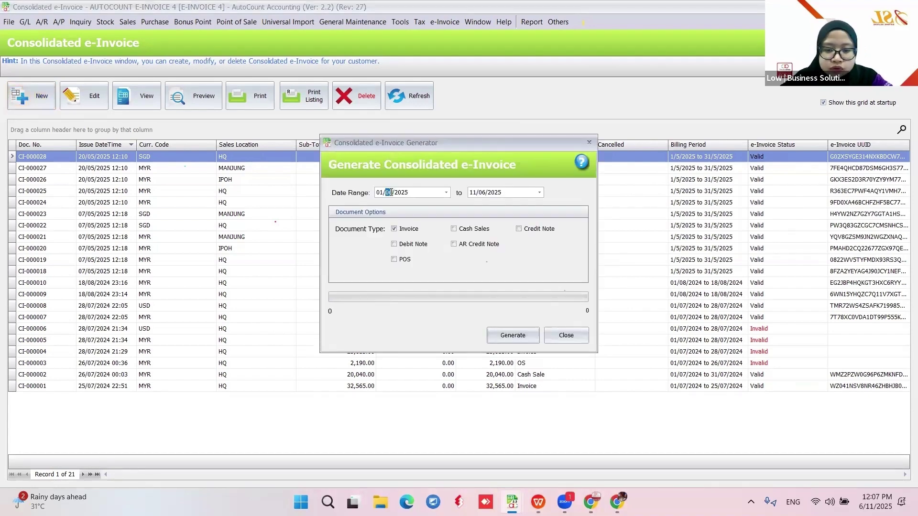
pyautogui.click(474, 193)
pyautogui.write('30')
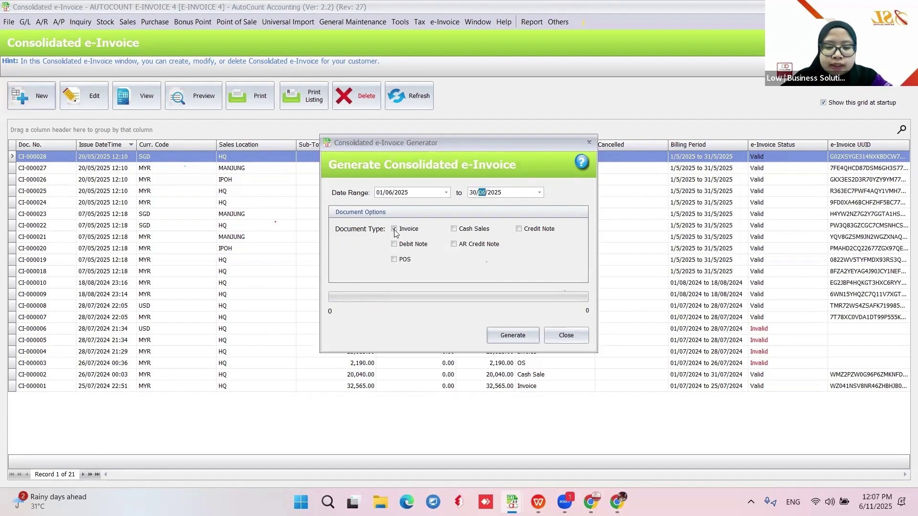
pyautogui.click(454, 230)
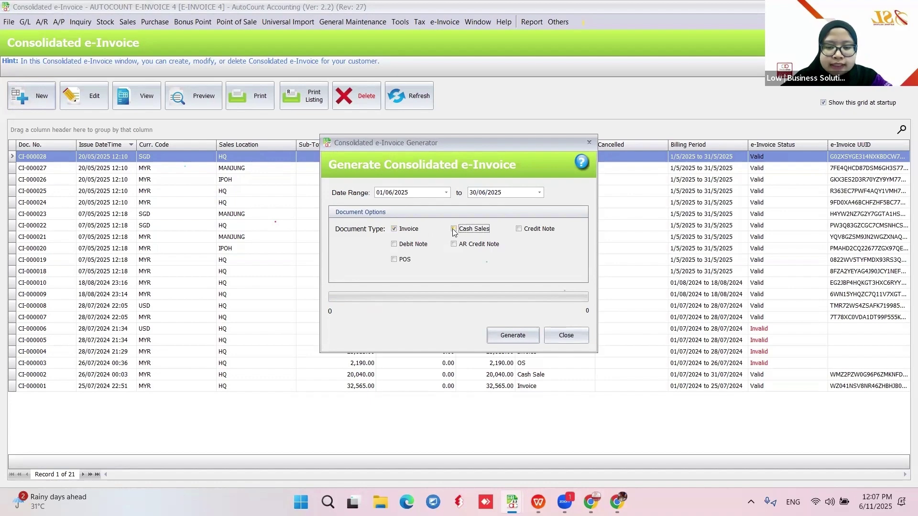
pyautogui.click(520, 339)
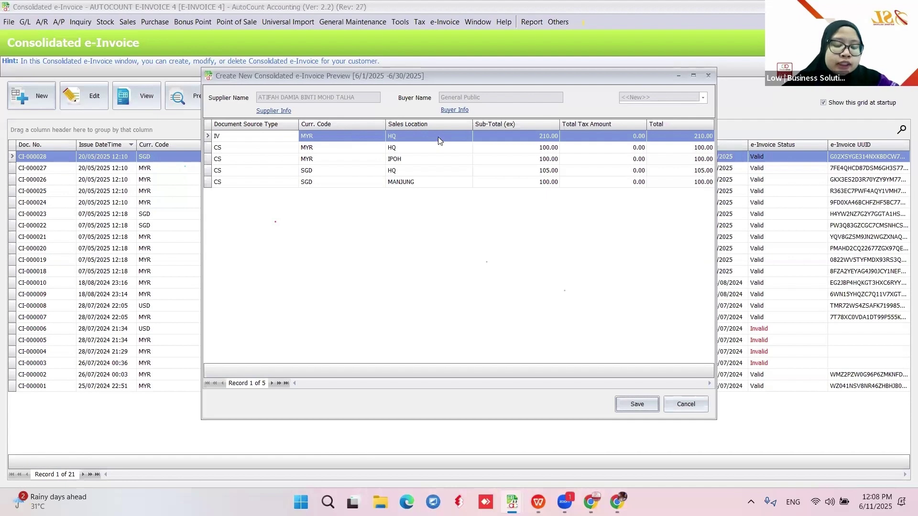
# Step: Examine the documents grouped in the previewed MYR entries: invoices for HQ and cash sales for HQ and IPOH
pyautogui.click(220, 139)
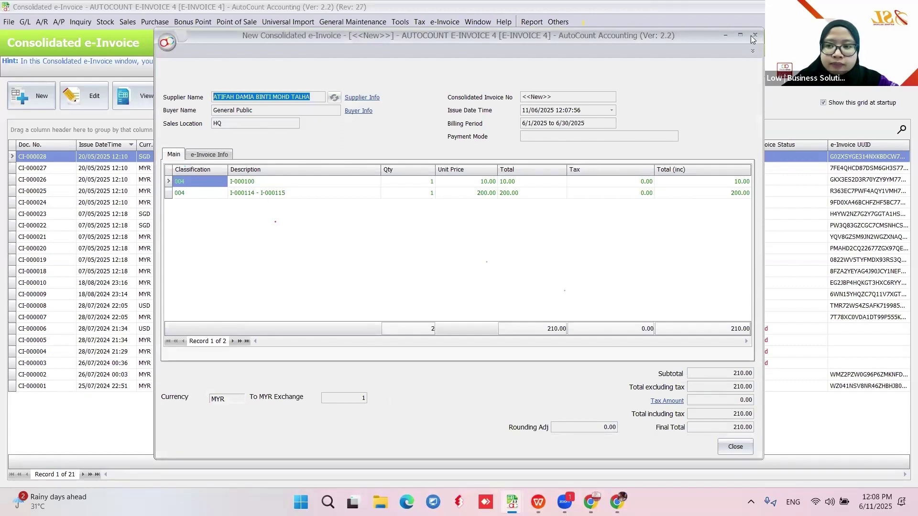
pyautogui.press('Escape')
pyautogui.doubleClick(277, 149)
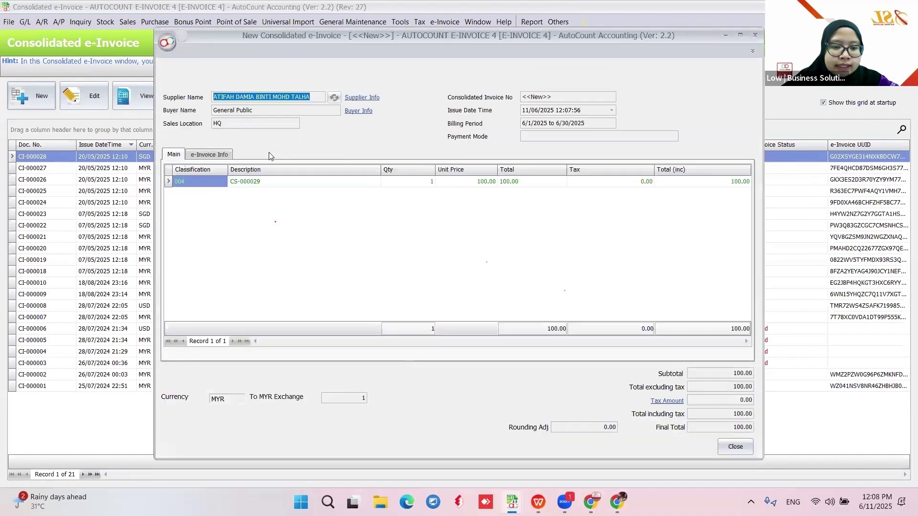
pyautogui.click(755, 35)
pyautogui.click(229, 160)
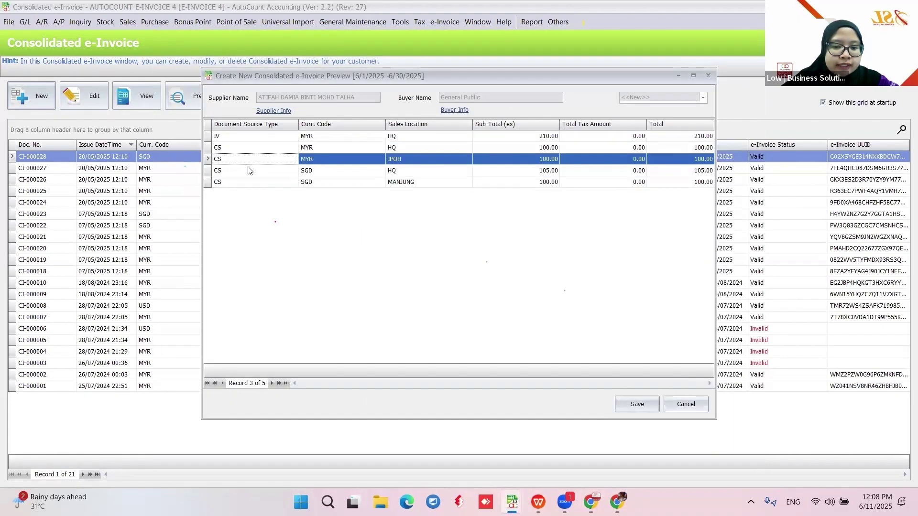
pyautogui.doubleClick(282, 163)
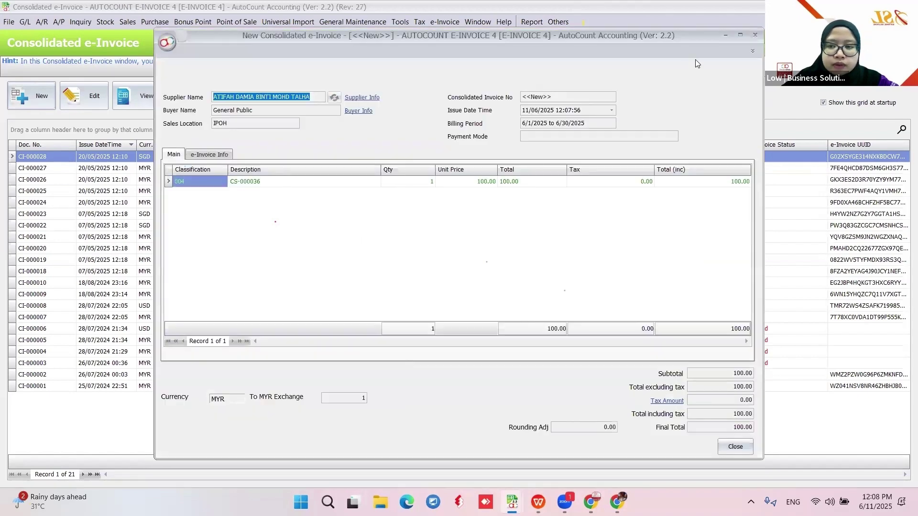
pyautogui.click(756, 35)
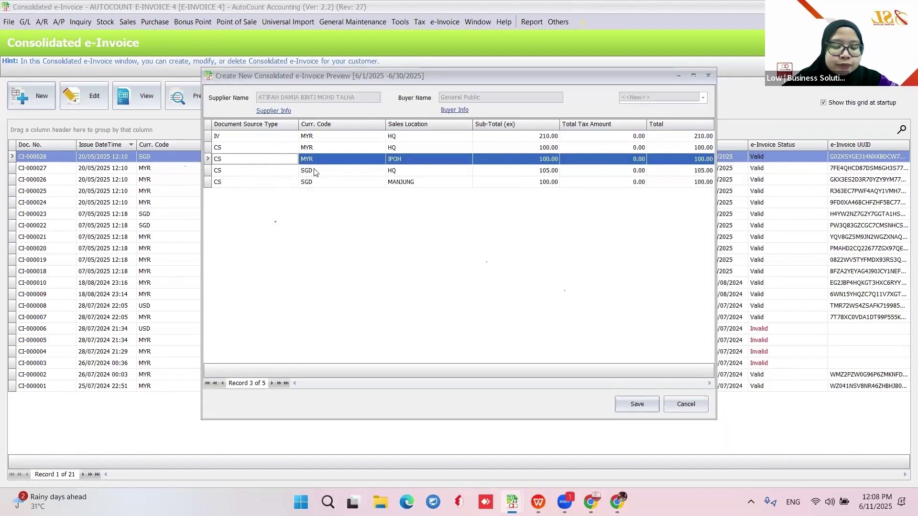
# Step: Examine the cash sales grouped in the previewed SGD entries for HQ and MANJUNG
pyautogui.doubleClick(259, 173)
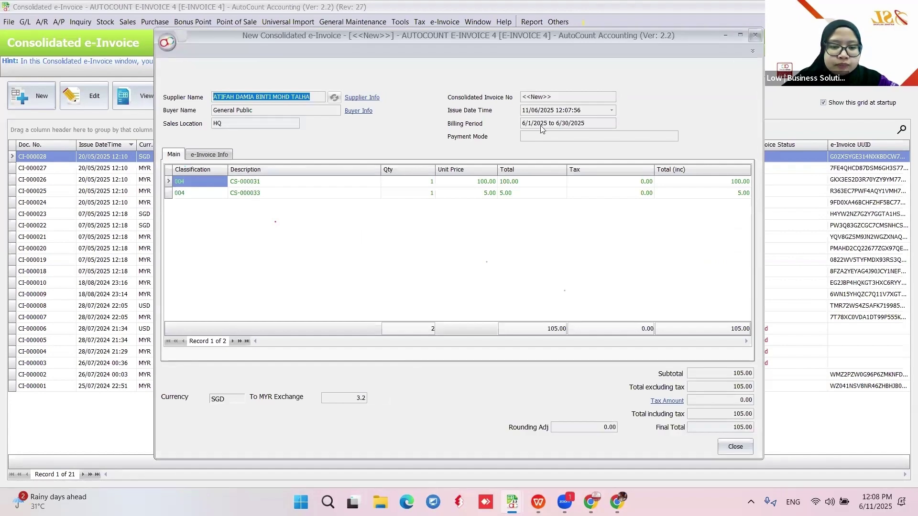
pyautogui.click(756, 35)
pyautogui.doubleClick(238, 184)
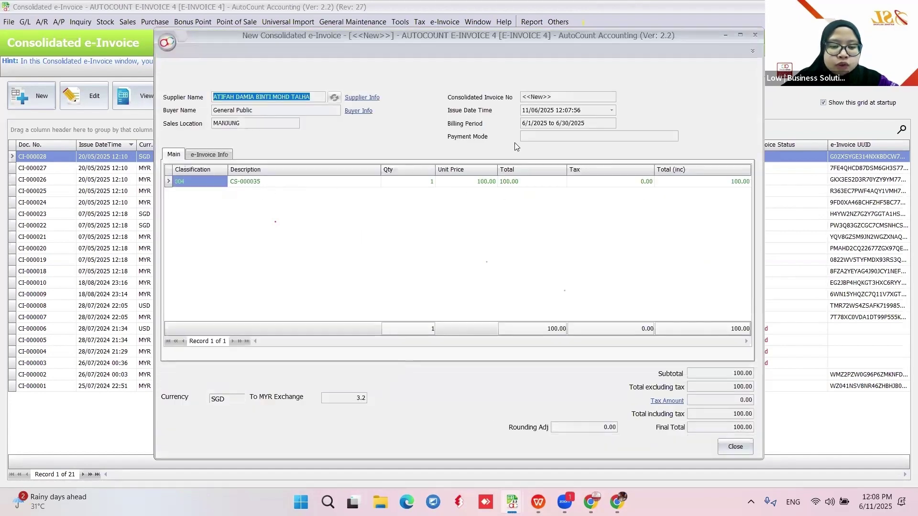
pyautogui.click(754, 36)
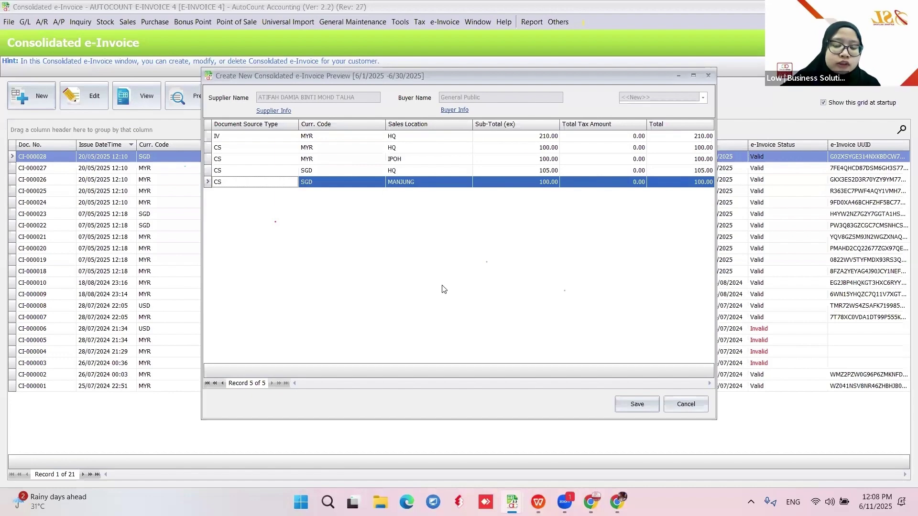
# Step: Recheck the MYR invoice entry, save all the previewed consolidated e-invoices and refresh the list for their e-Invoice status
pyautogui.doubleClick(272, 138)
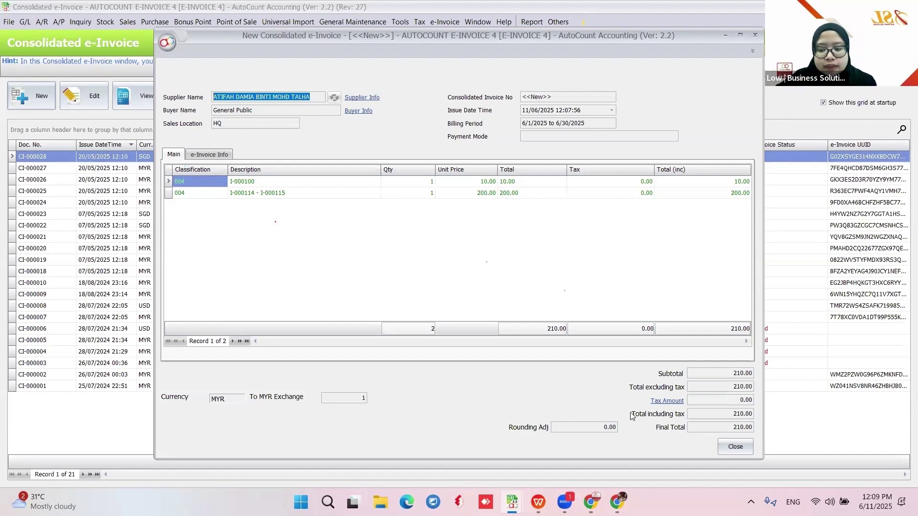
pyautogui.click(735, 447)
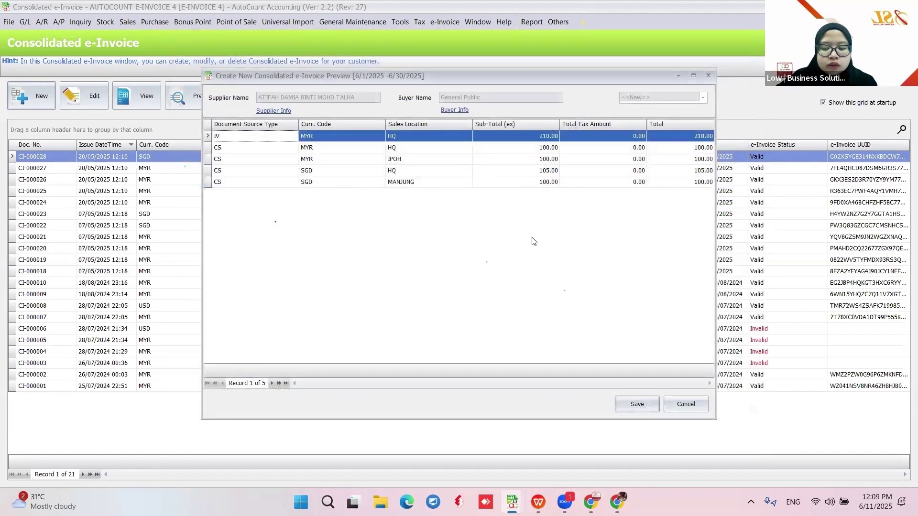
pyautogui.click(636, 410)
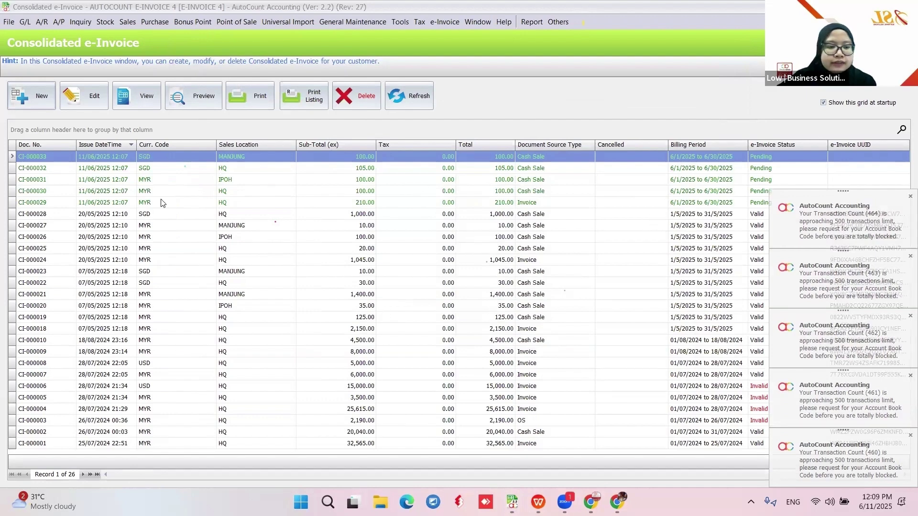
pyautogui.click(409, 102)
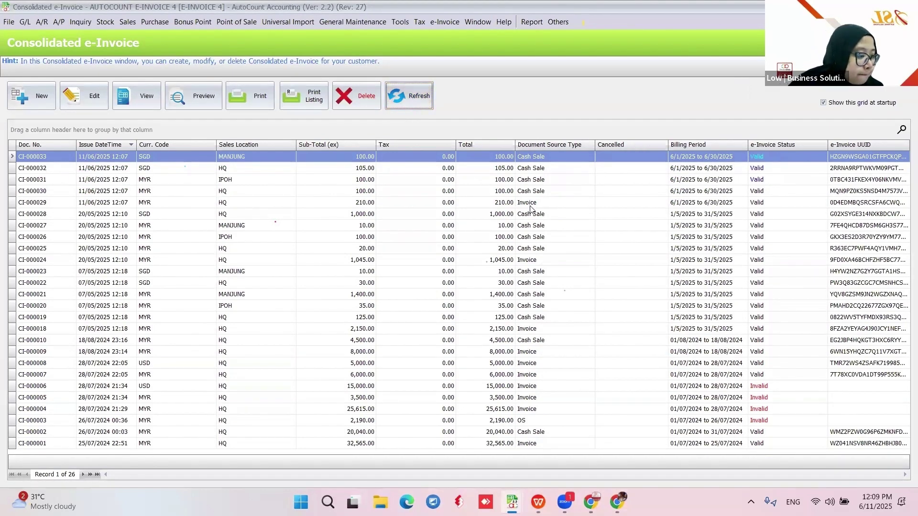
# Step: Switch to the WPS presentation and advance to the Illustration 4 slide about requesting an e-Invoice after the month of purchase
pyautogui.click(538, 502)
pyautogui.press('Right')
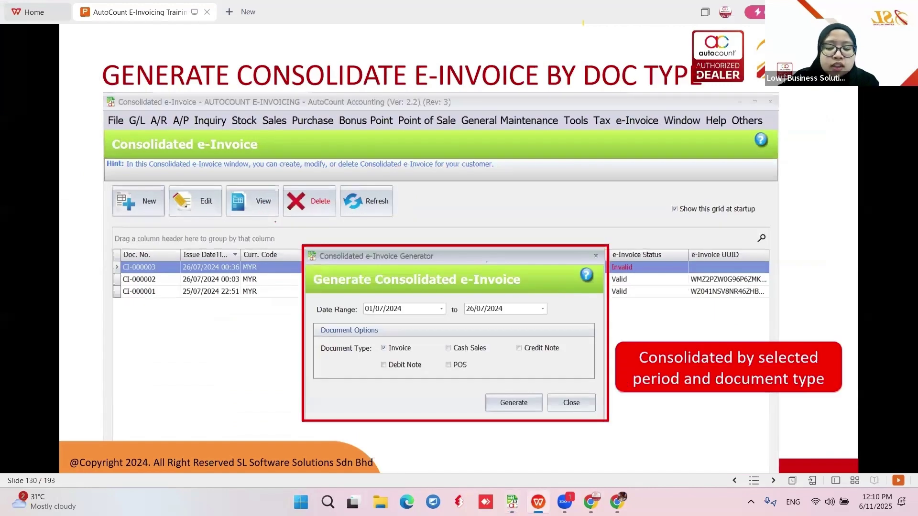
pyautogui.press('Right')
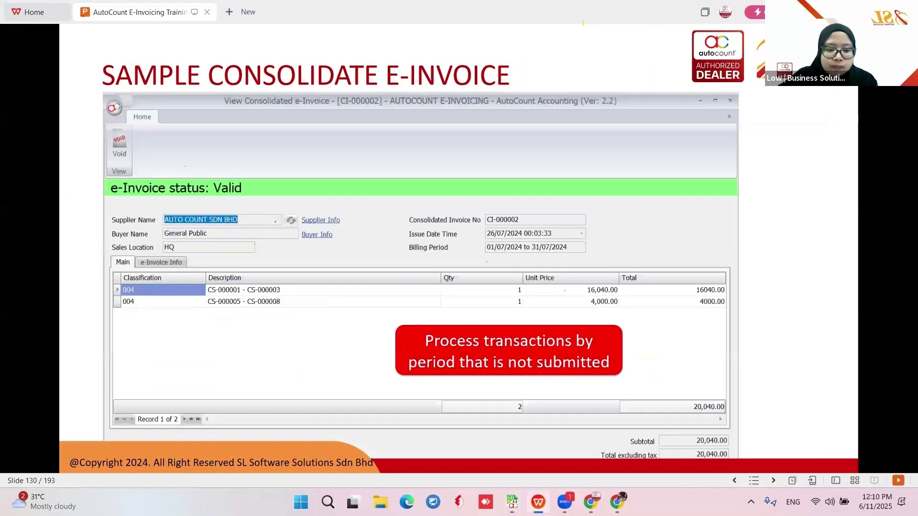
pyautogui.press('Right')
pyautogui.press('Right')
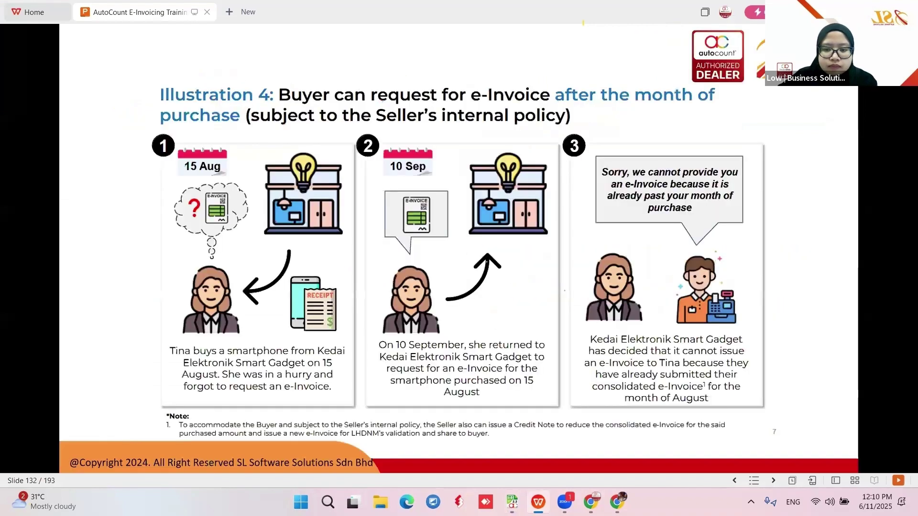